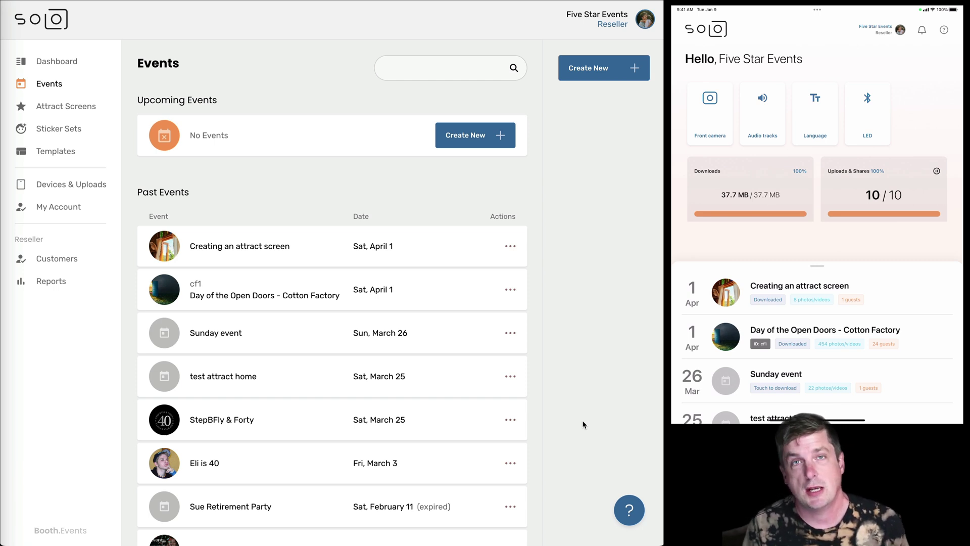
Create a new event named 'Tim's 50th!' dated Friday, May 26, 2023.
scroll(516, 367, down, 3)
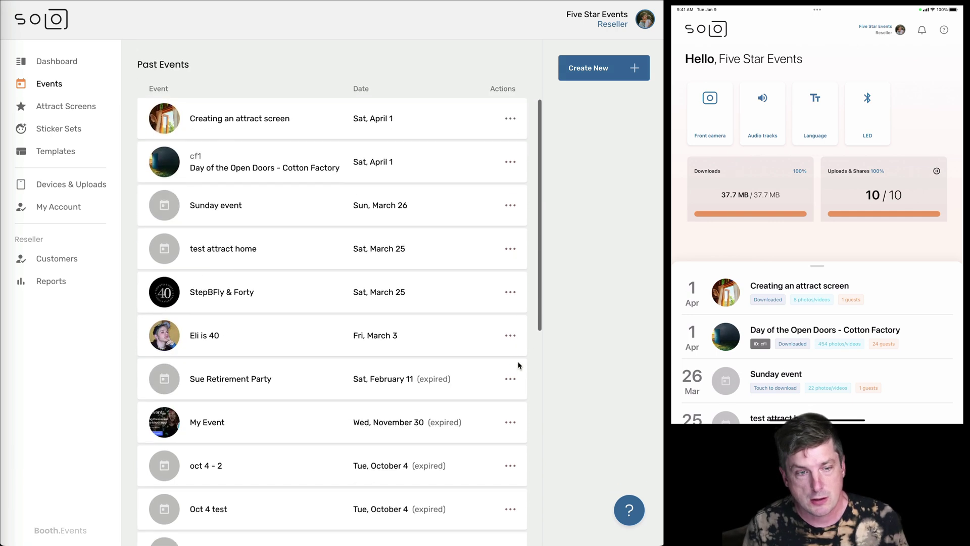
scroll(516, 368, up, 3)
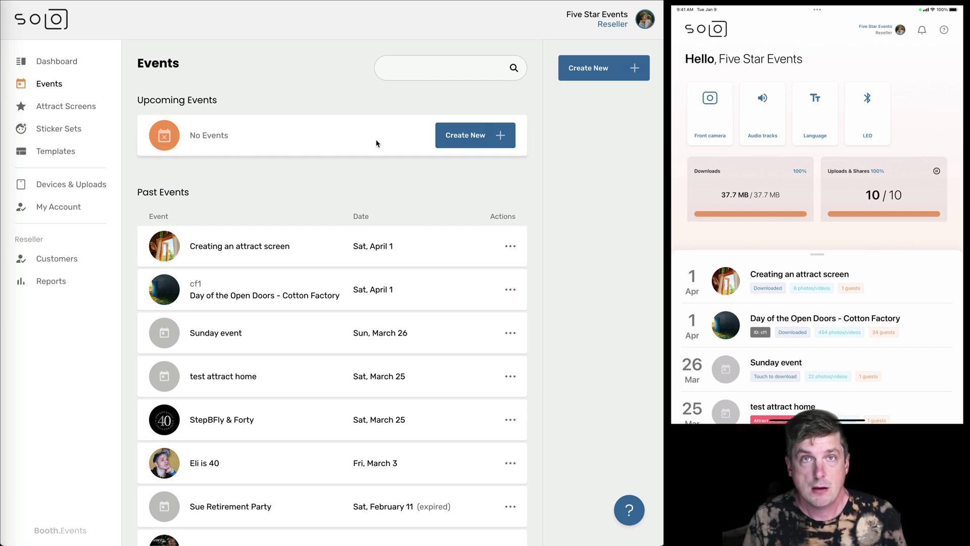
click(456, 140)
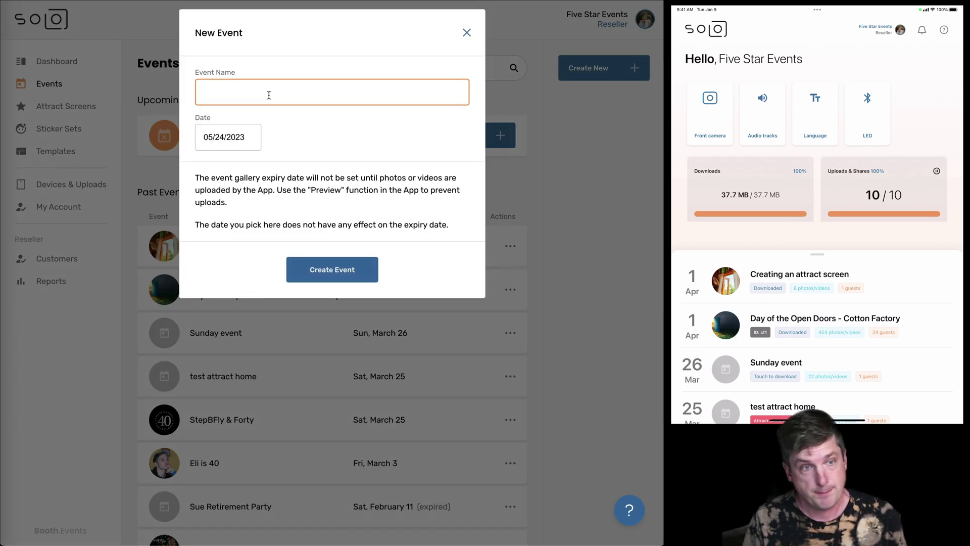
text(Tim's 50th!)
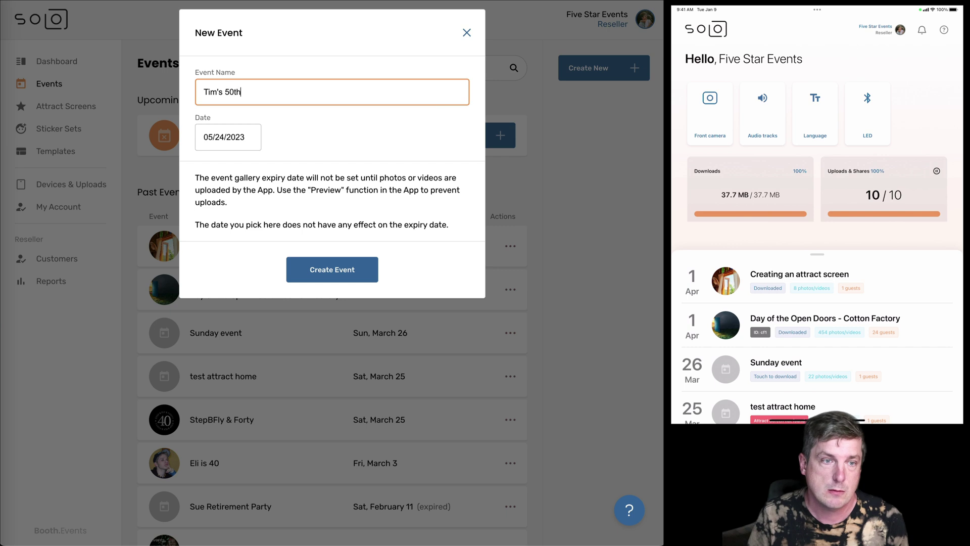
click(226, 136)
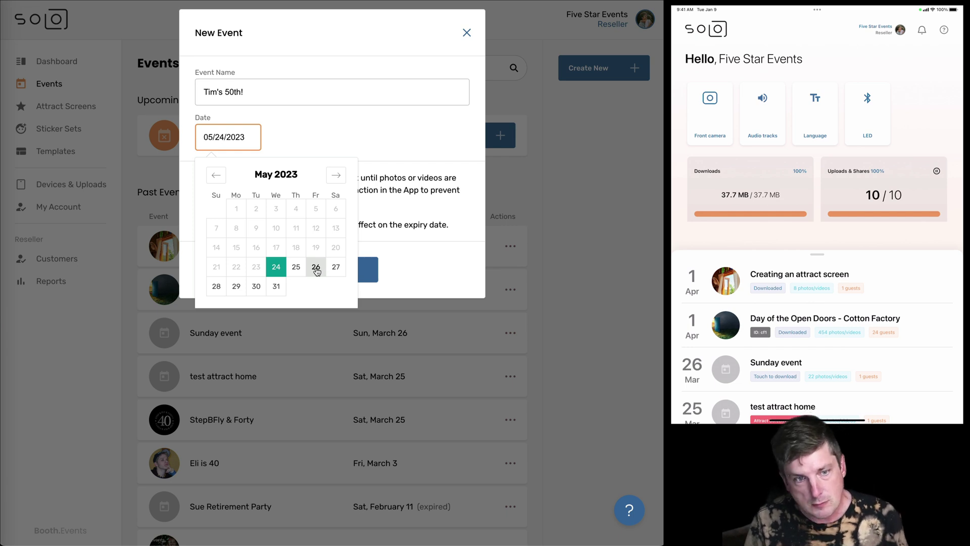
click(316, 268)
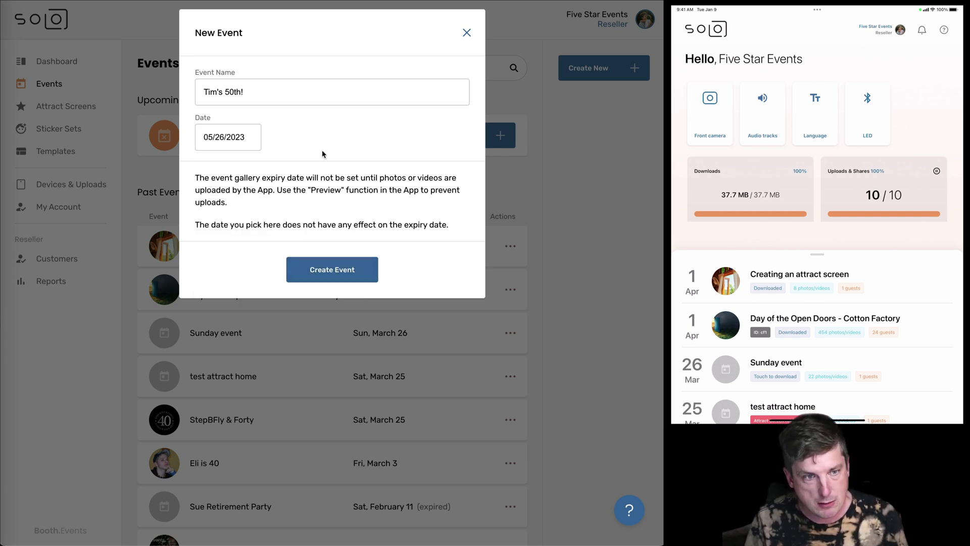
click(316, 270)
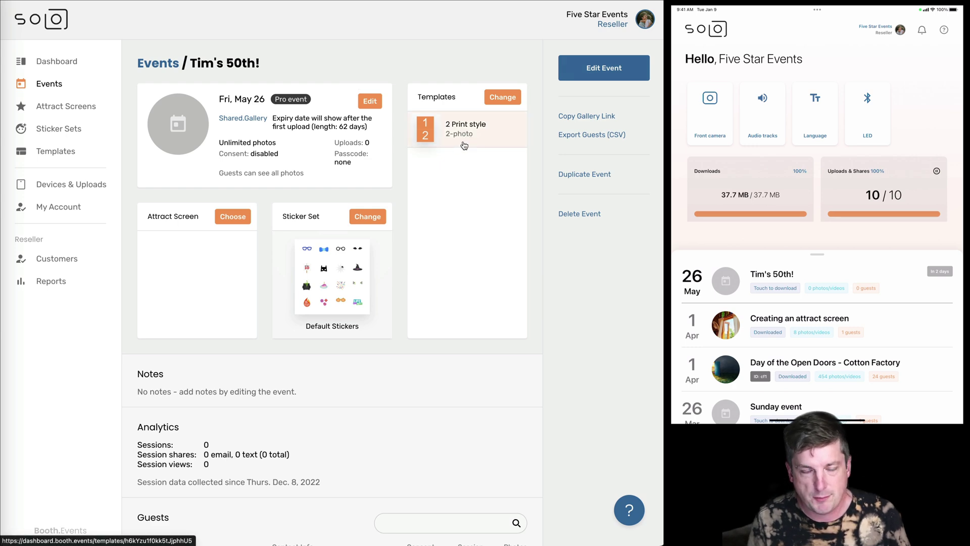
Choose the Eli 8, Purple Flowers, Snapshot Memories and Intergalactic Unicorns (4x6) templates and save.
click(503, 101)
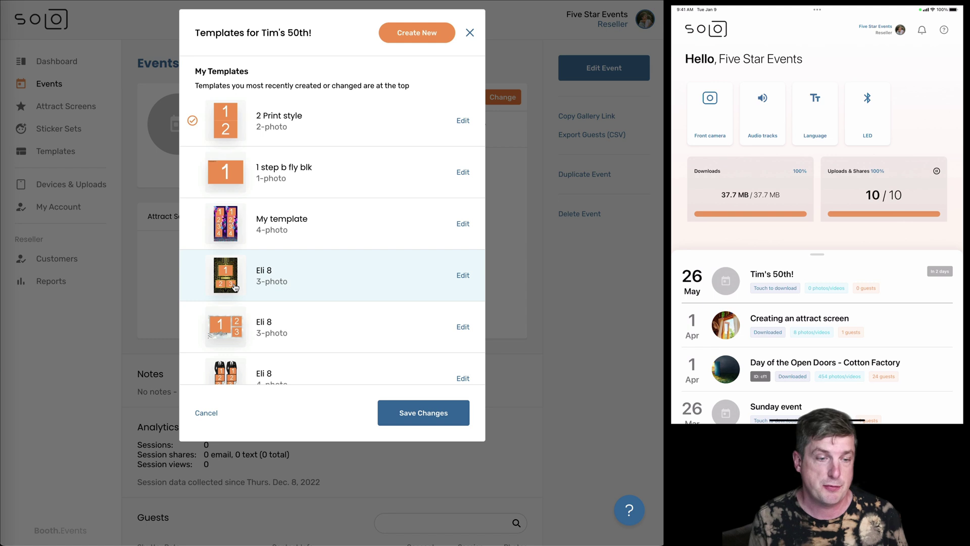
click(299, 280)
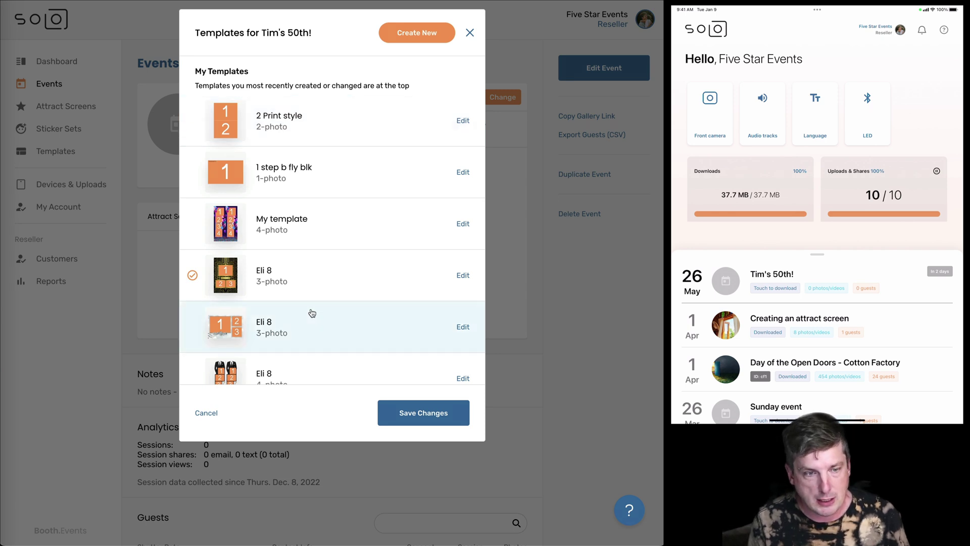
scroll(311, 314, down, 5)
scroll(310, 311, up, 1)
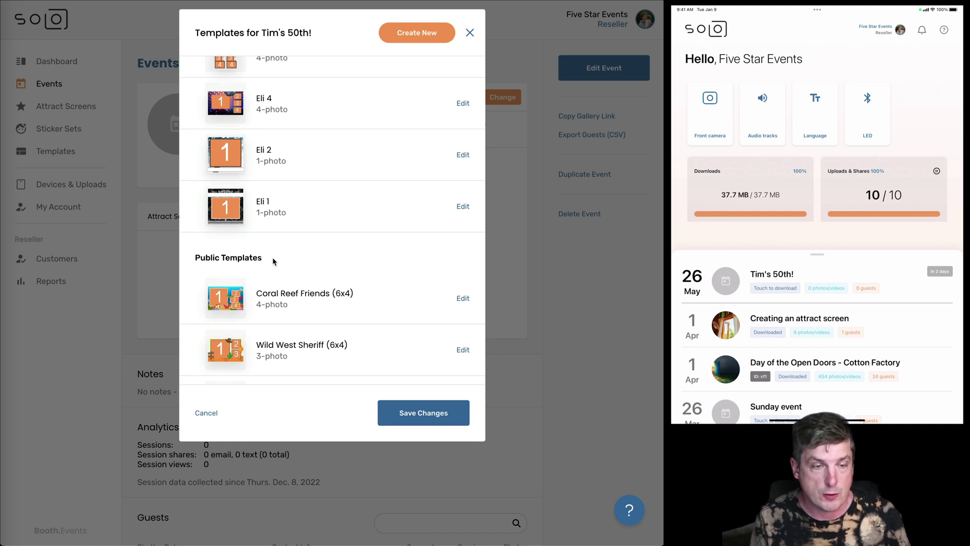
scroll(272, 260, down, 4)
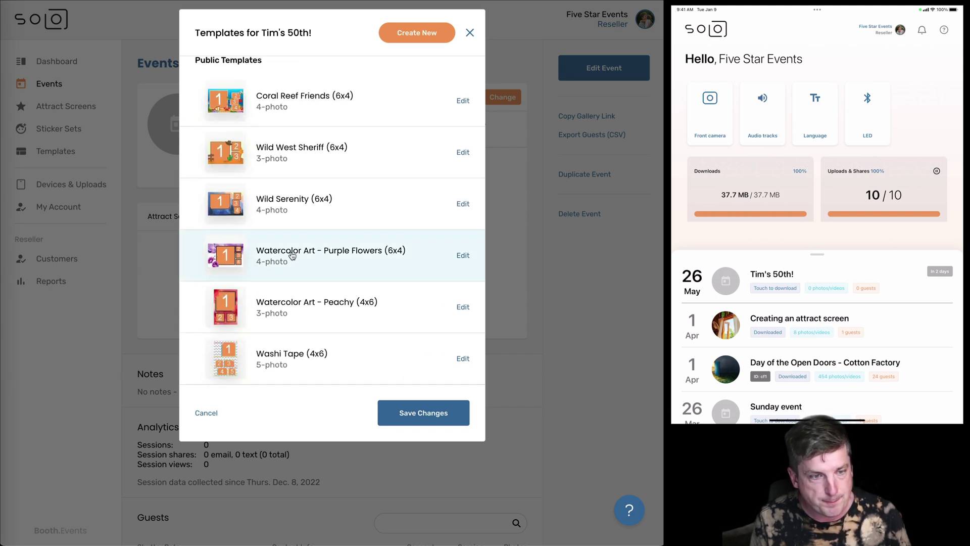
scroll(293, 257, down, 5)
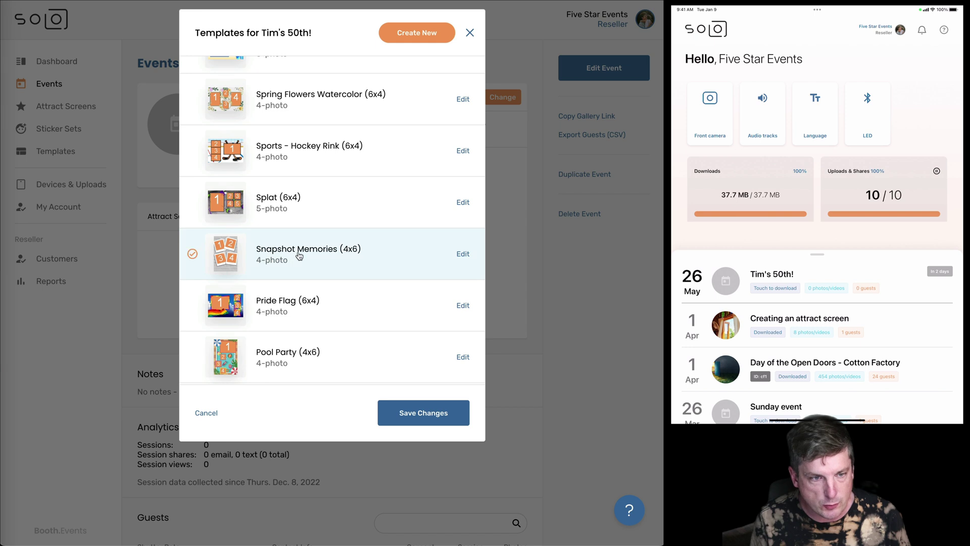
scroll(192, 253, down, 5)
scroll(313, 270, down, 5)
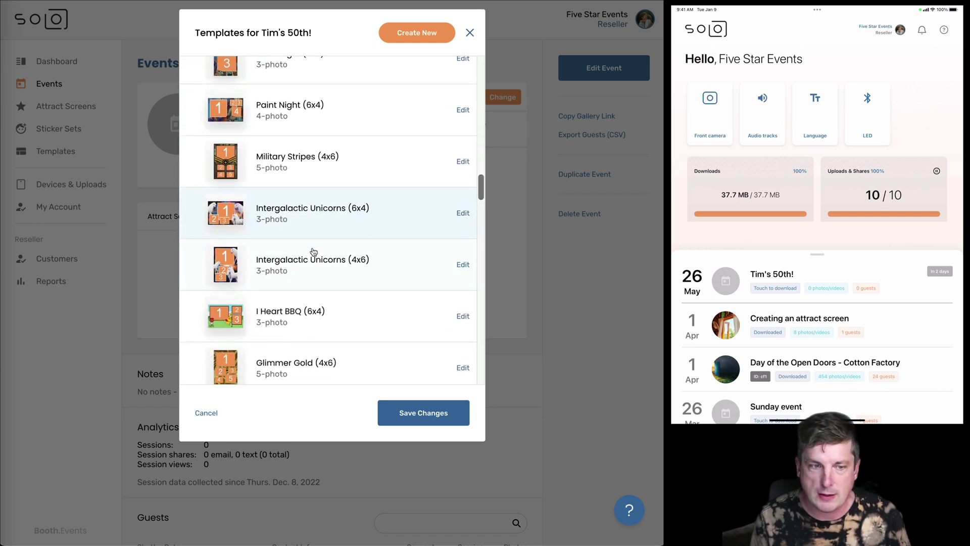
click(318, 262)
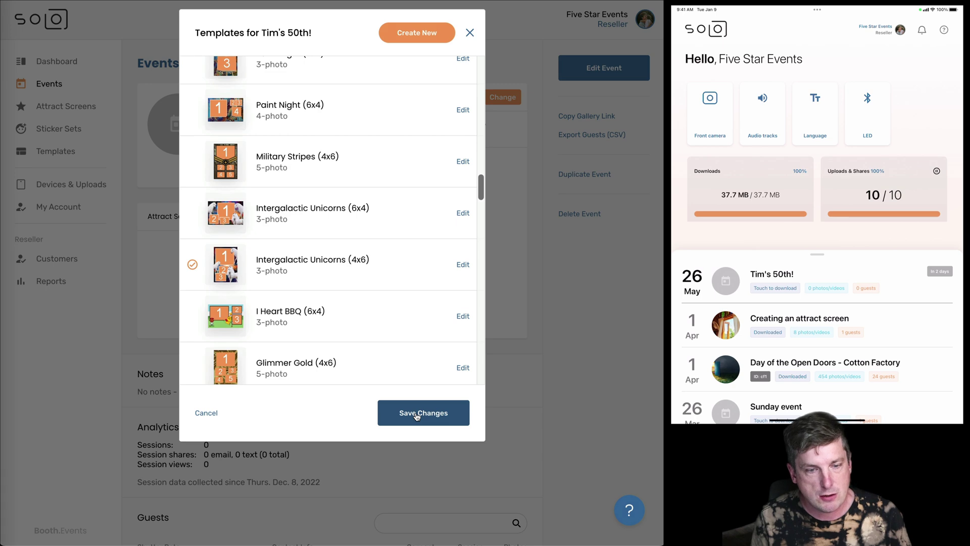
click(416, 415)
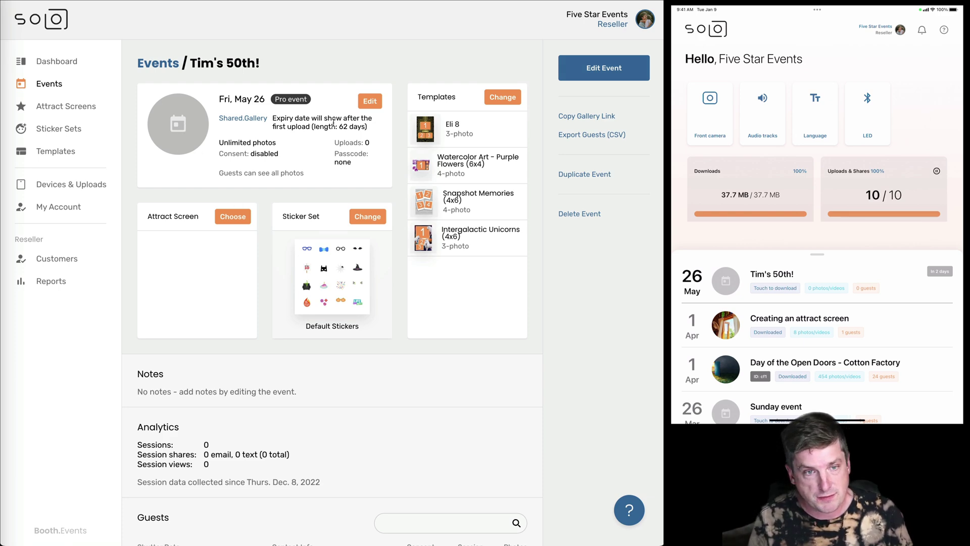
Open the Edit Event dialog for Tim's 50th!
click(363, 102)
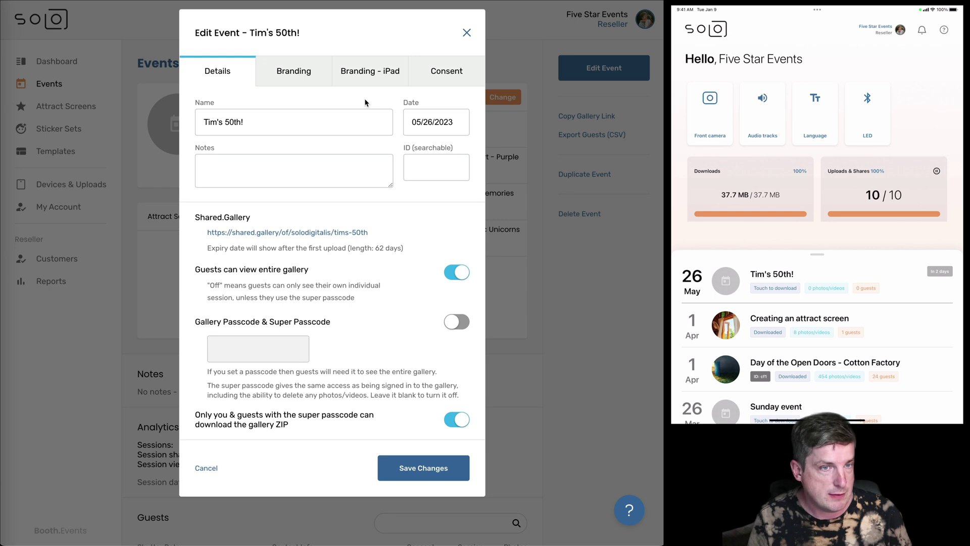
Upload the sunlit open-window photo from Downloads as the event logo under Branding.
click(297, 79)
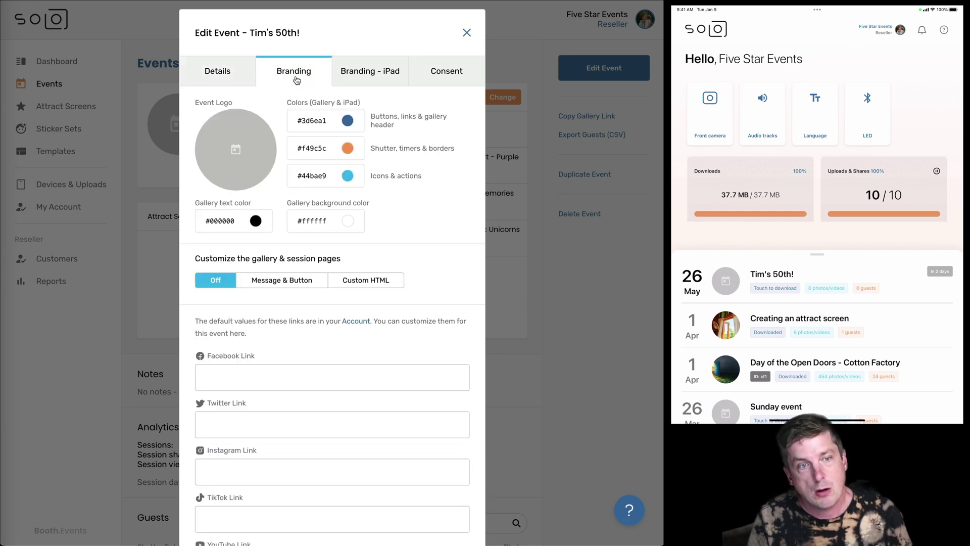
click(232, 147)
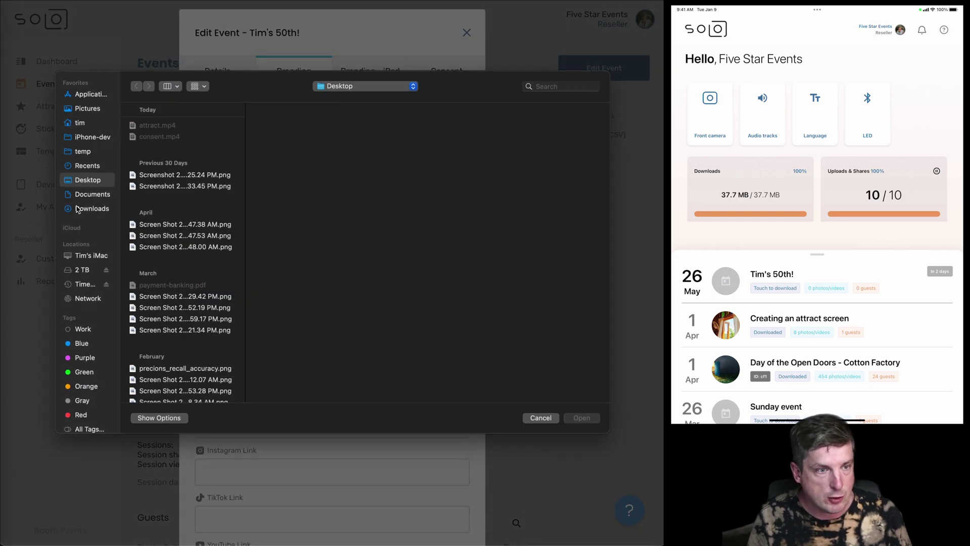
click(77, 209)
click(176, 150)
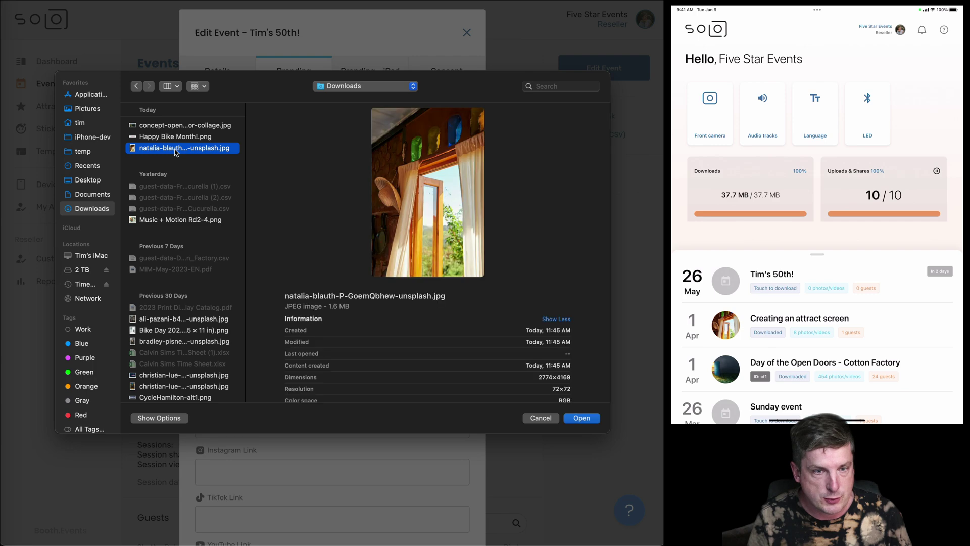
click(580, 418)
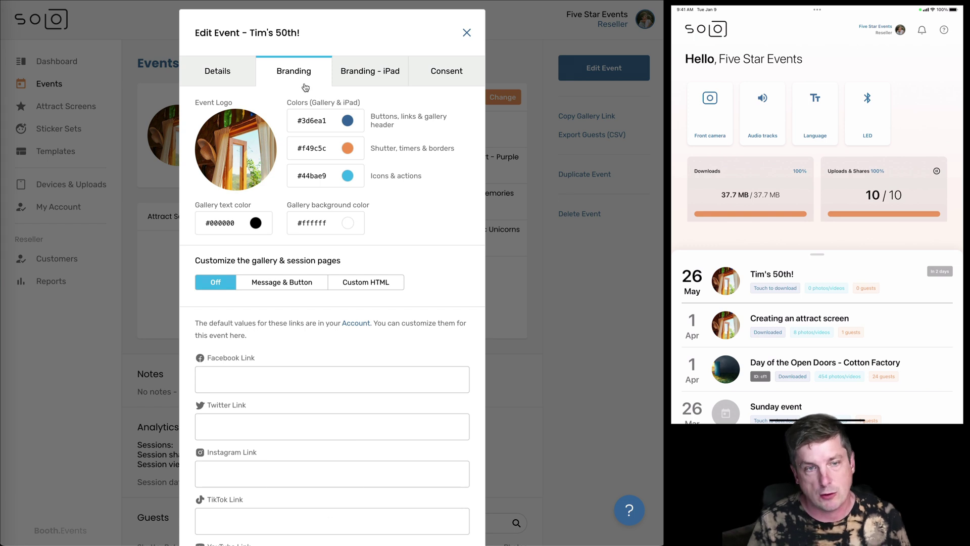
Review the Branding - iPad, Consent and Details settings, then save the event changes.
click(363, 84)
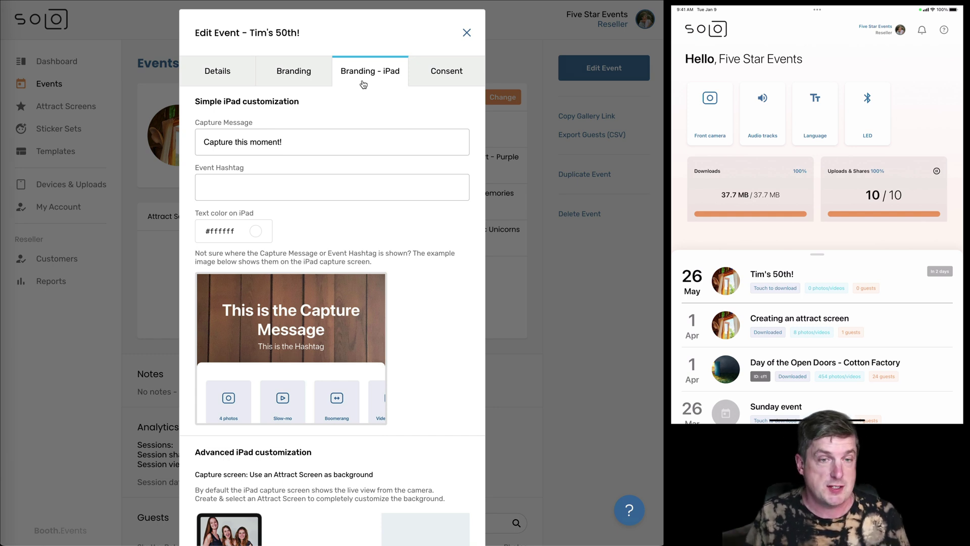
click(433, 72)
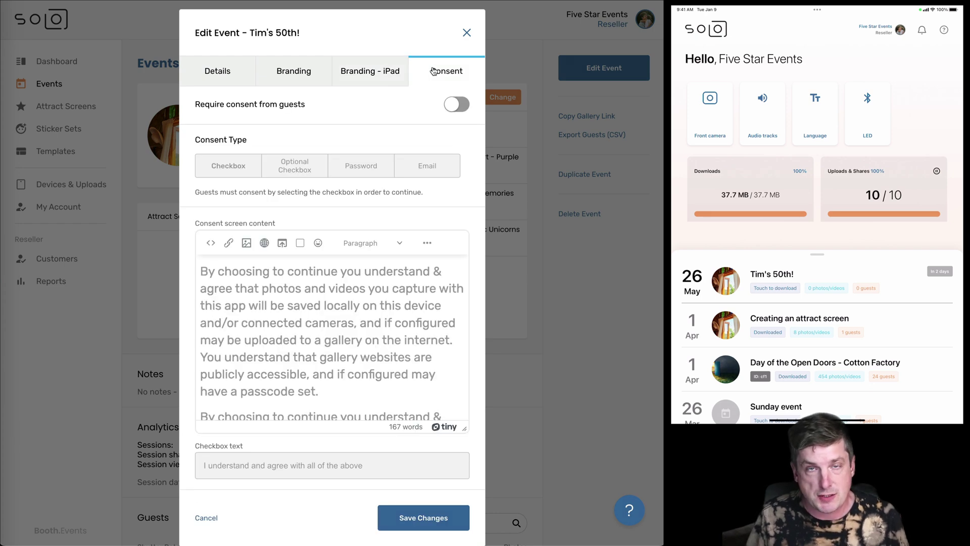
click(217, 77)
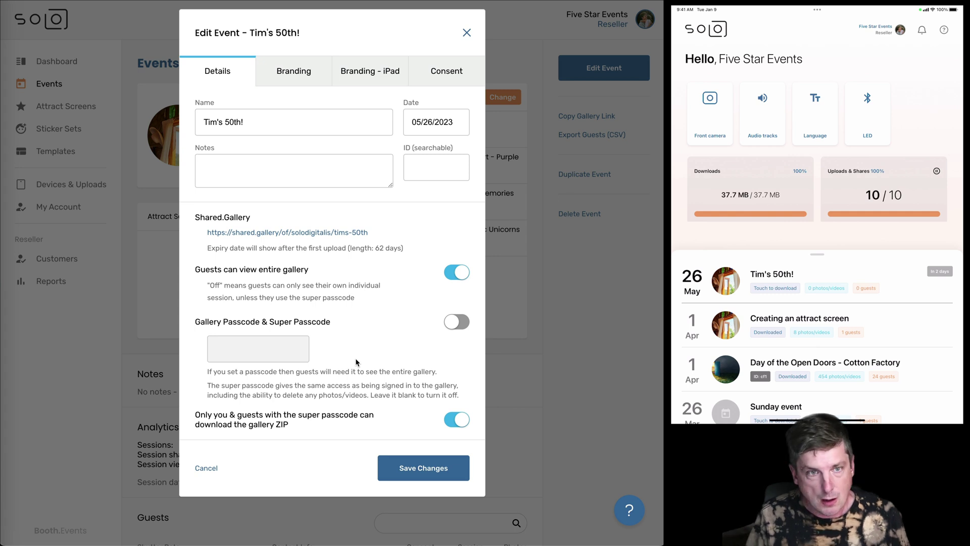
click(402, 473)
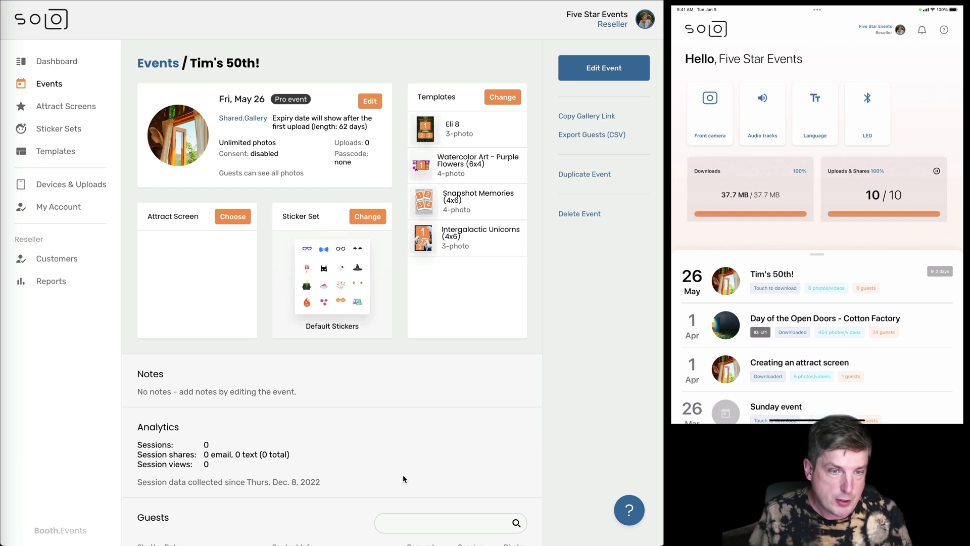
Scroll down the Tim's 50th! page to the still-empty Guests table.
scroll(402, 478, down, 2)
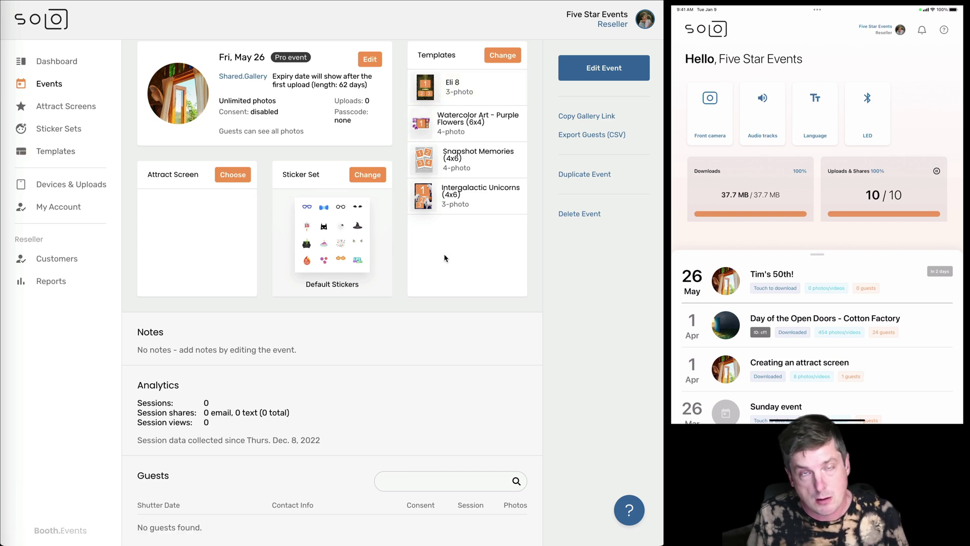
scroll(441, 335, down, 1)
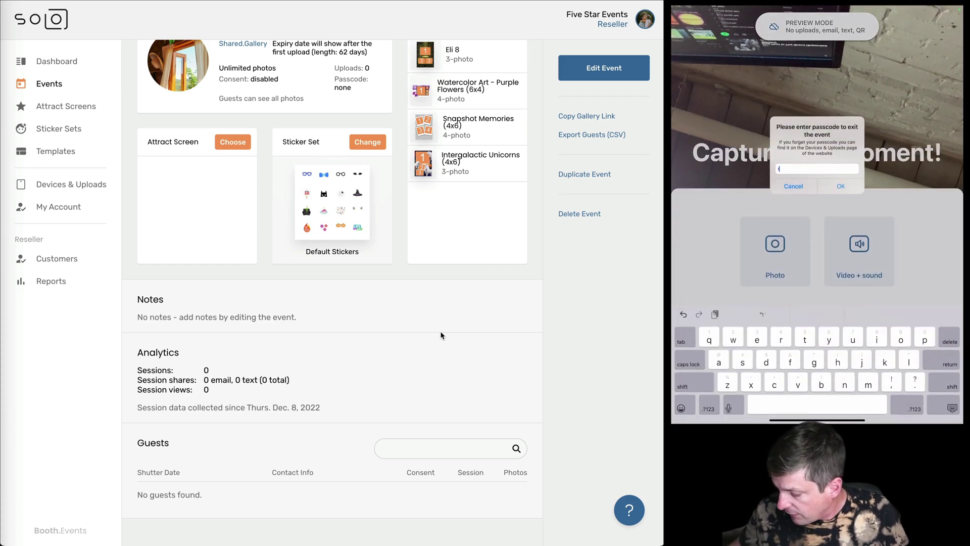
Enter the exit passcode to leave the running preview.
text(im)
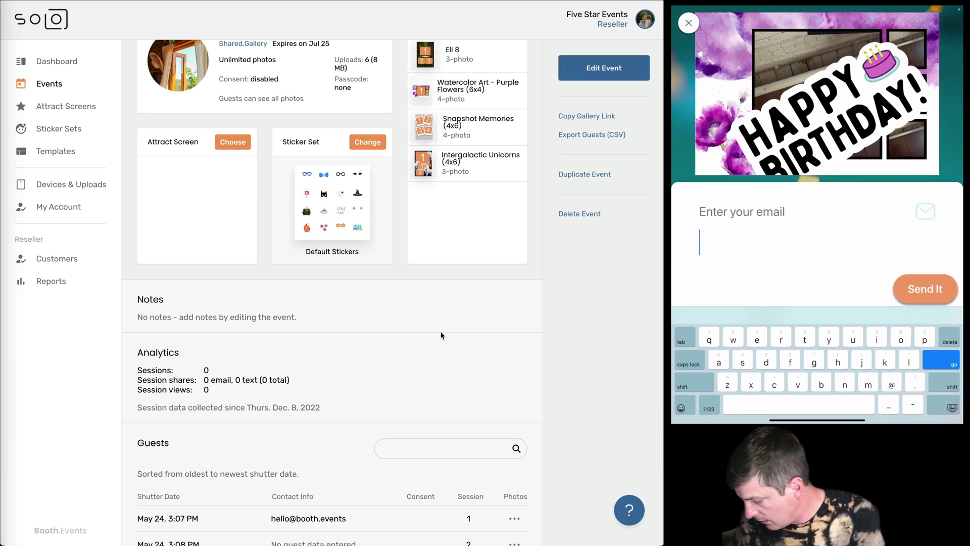
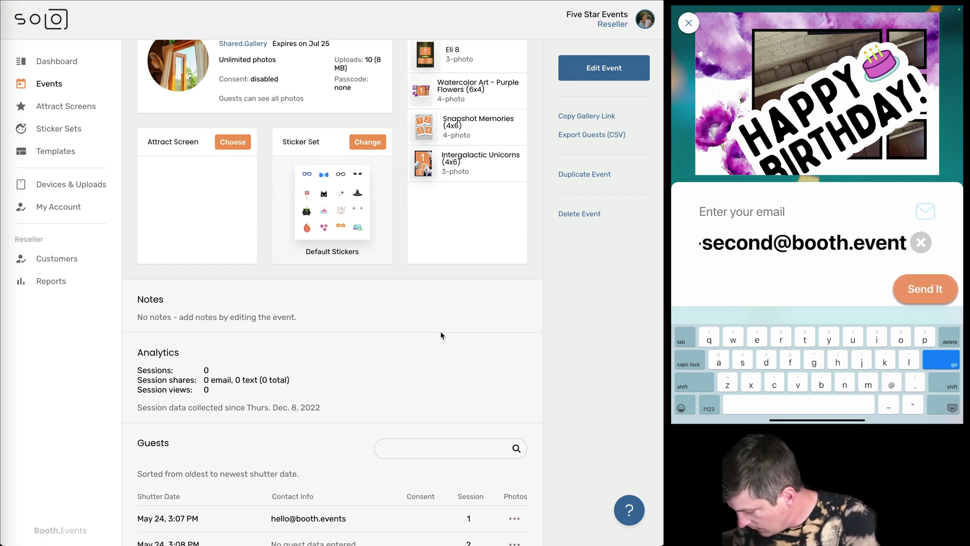
Enter the second guest's e-mail address and send the Happy Birthday session.
key(Return)
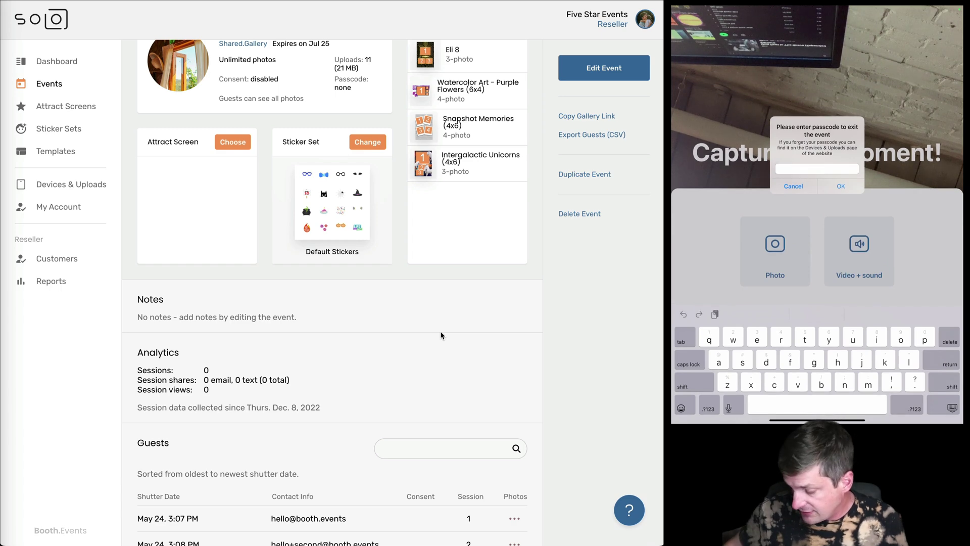
Type the event passcode and confirm to exit Tim's 50th! to the home screen.
text(tim)
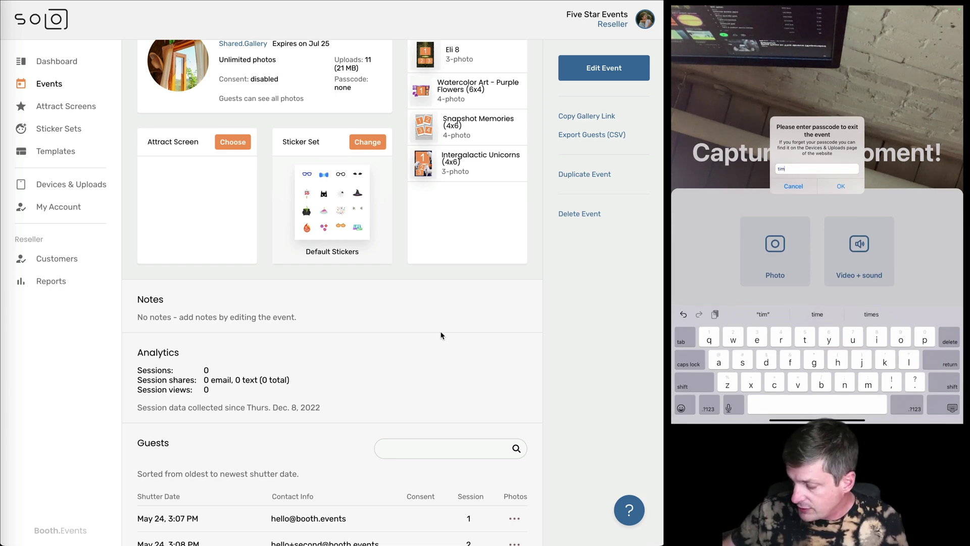
key(Return)
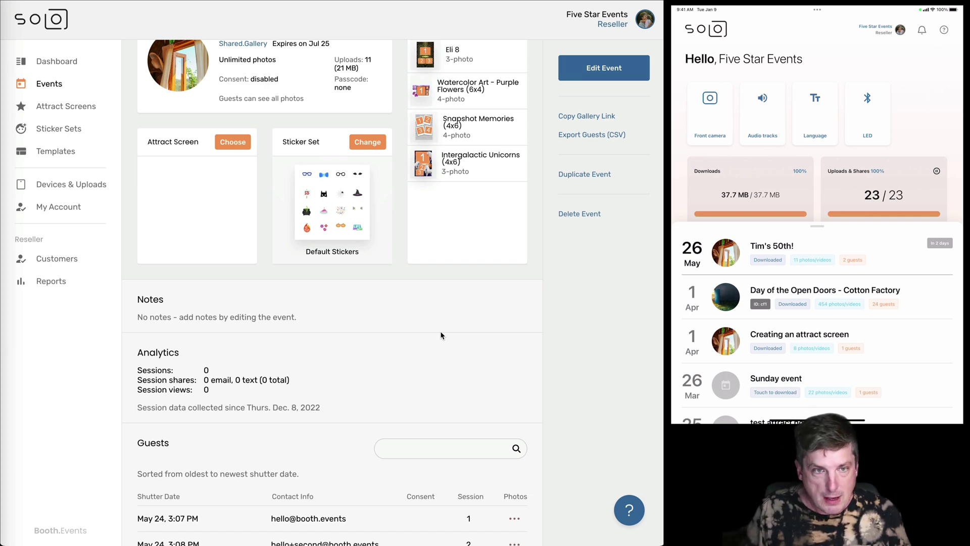
Check the Uploads: 11 (21 MB) count and both guests' contact entries.
scroll(440, 334, up, 2)
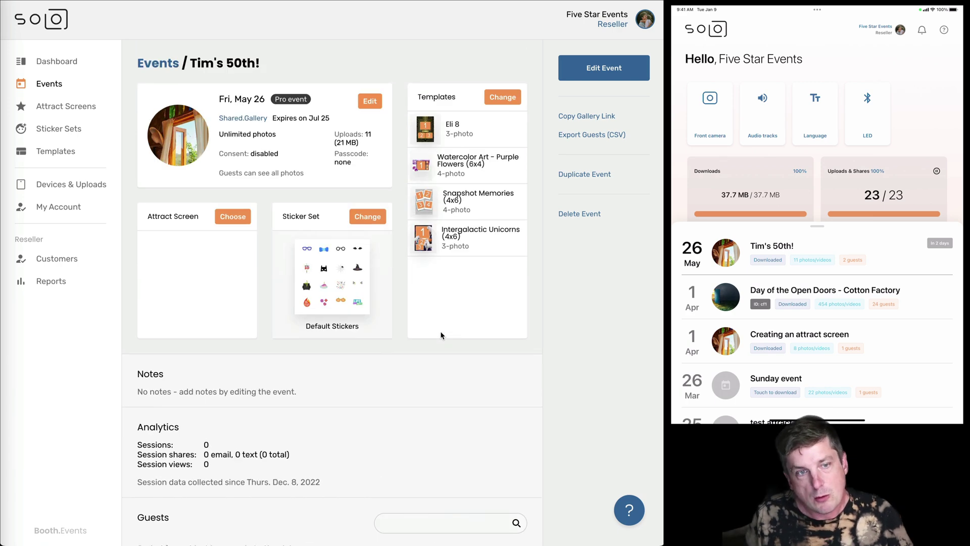
drag(367, 146, 334, 141)
click(334, 140)
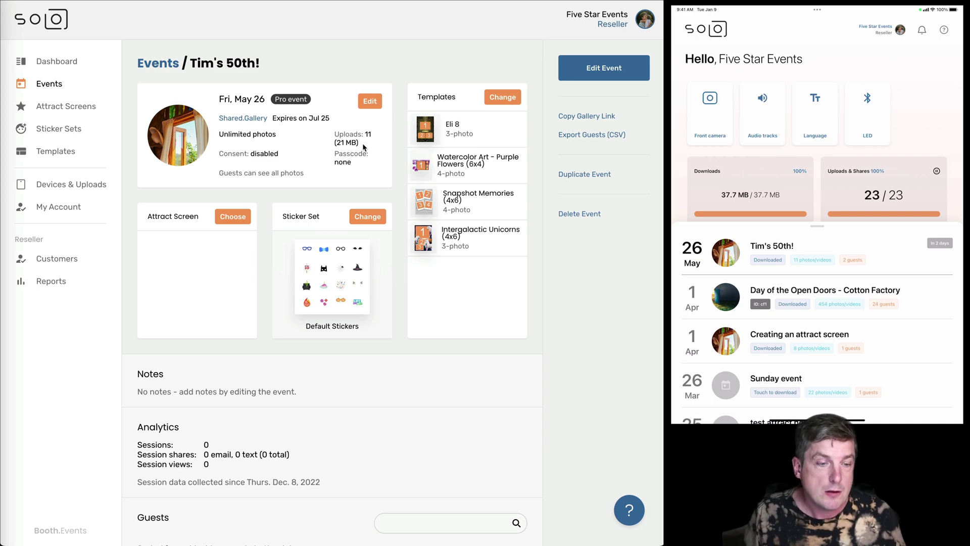
drag(363, 146, 334, 141)
click(335, 141)
scroll(333, 140, down, 5)
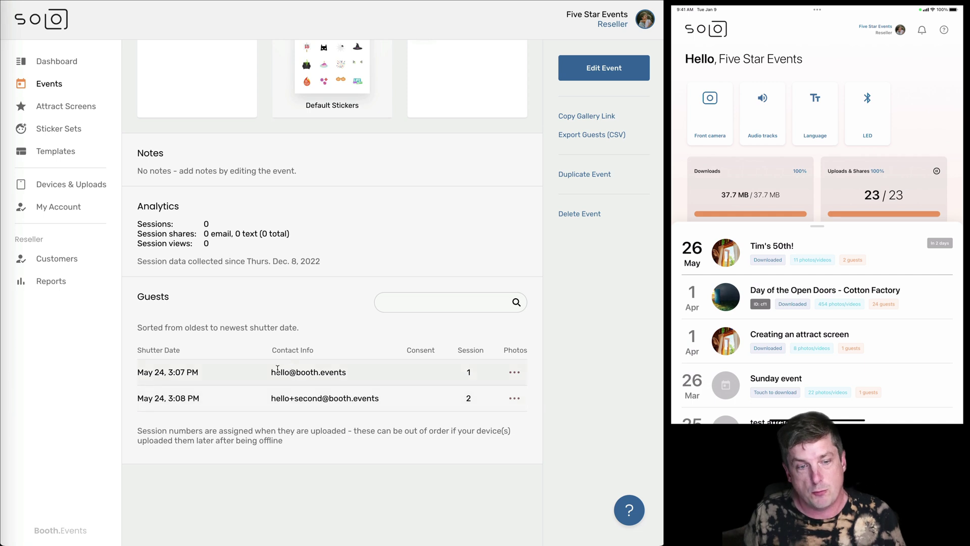
drag(271, 372, 410, 399)
click(410, 399)
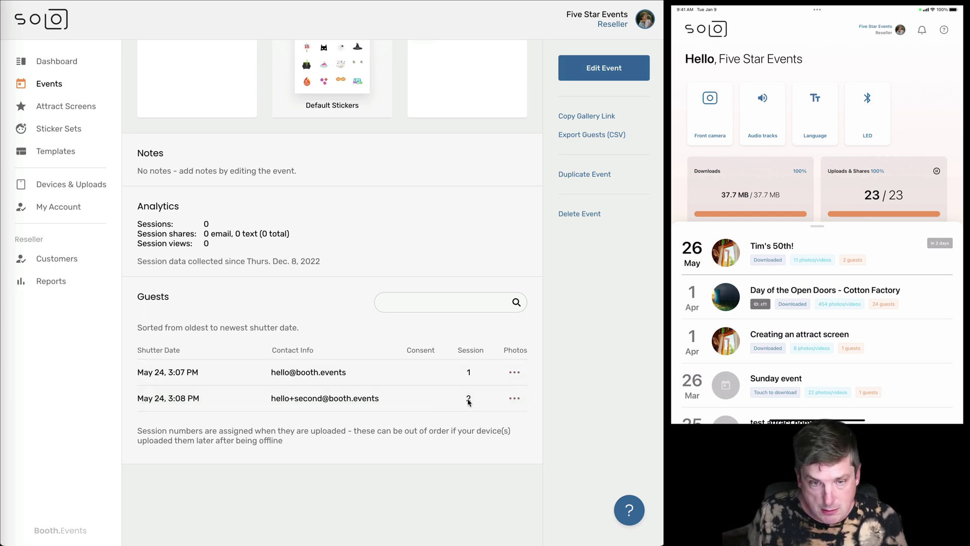
Open the photo actions menu on the first guest's row.
click(514, 372)
click(454, 331)
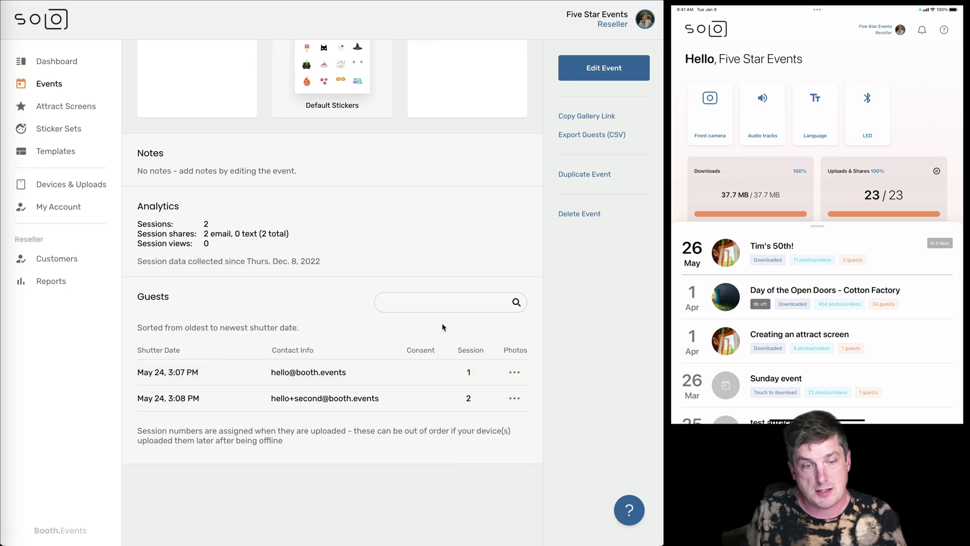
click(514, 372)
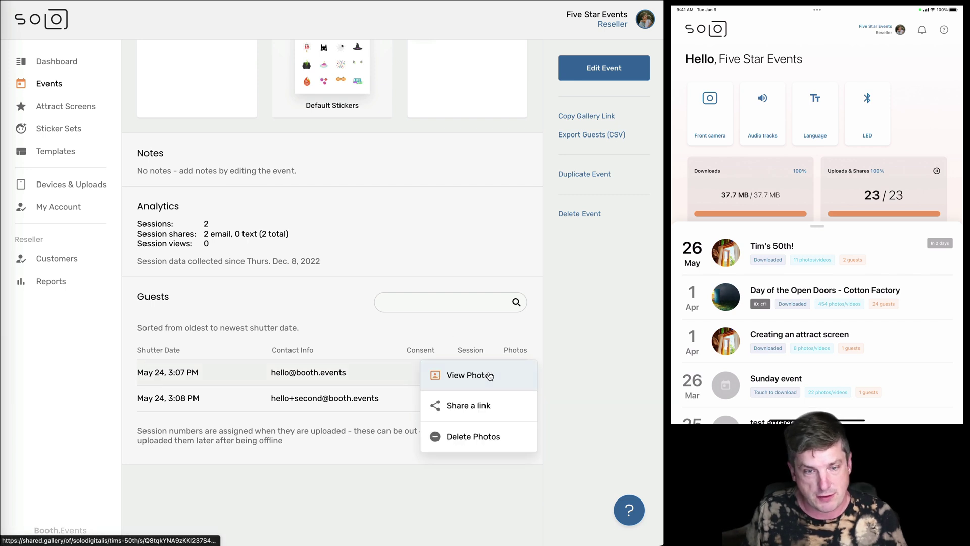
click(482, 339)
click(516, 373)
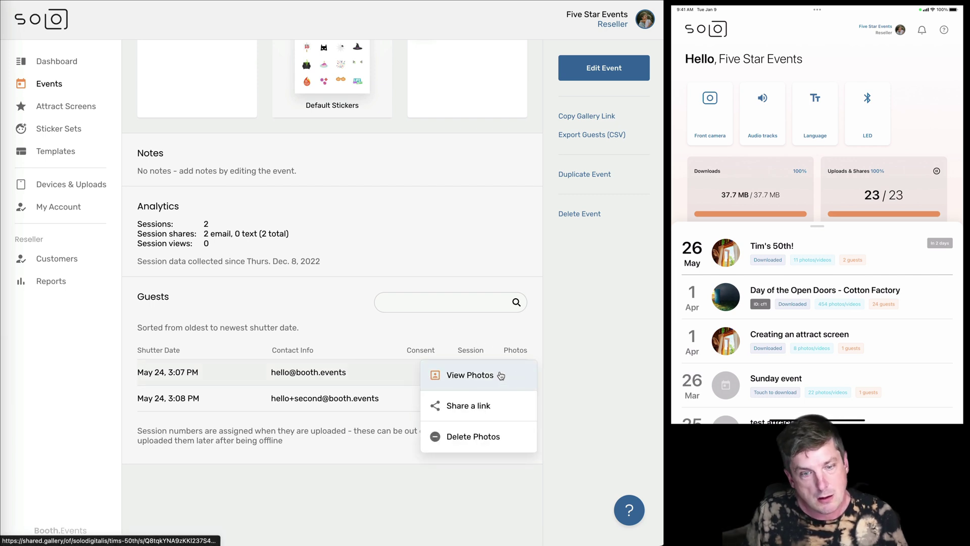
View Guest Session 1's photos, open its unicorn collage full size, then return to the event page.
click(475, 376)
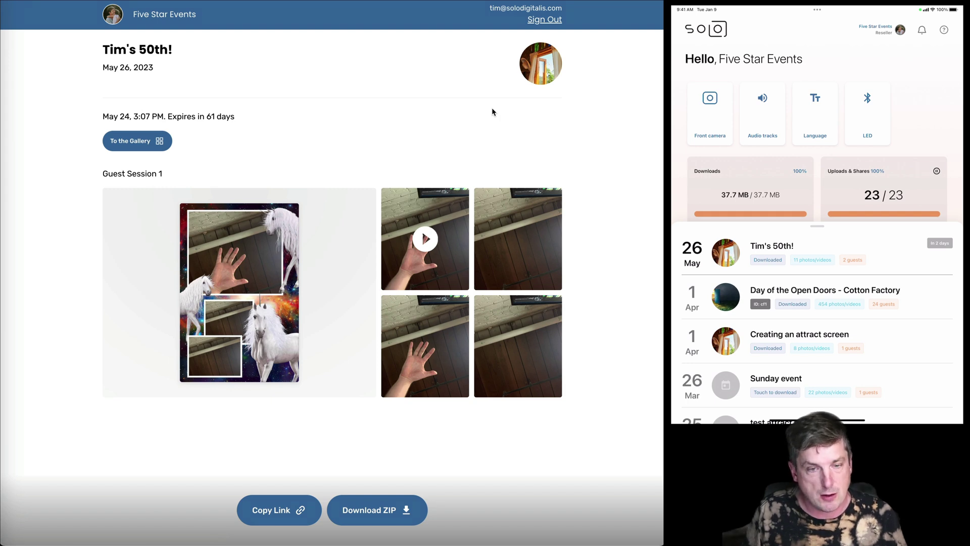
click(282, 269)
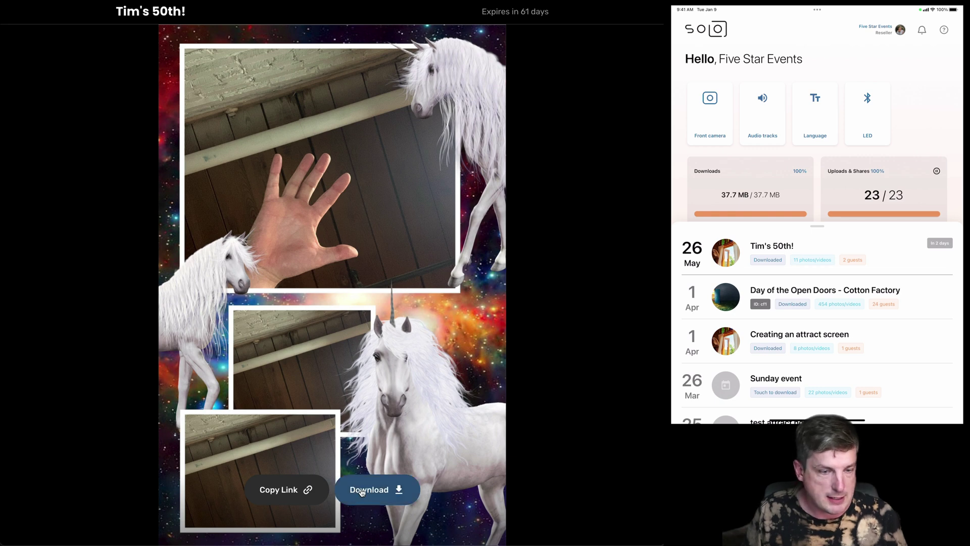
mouse_move(578, 2)
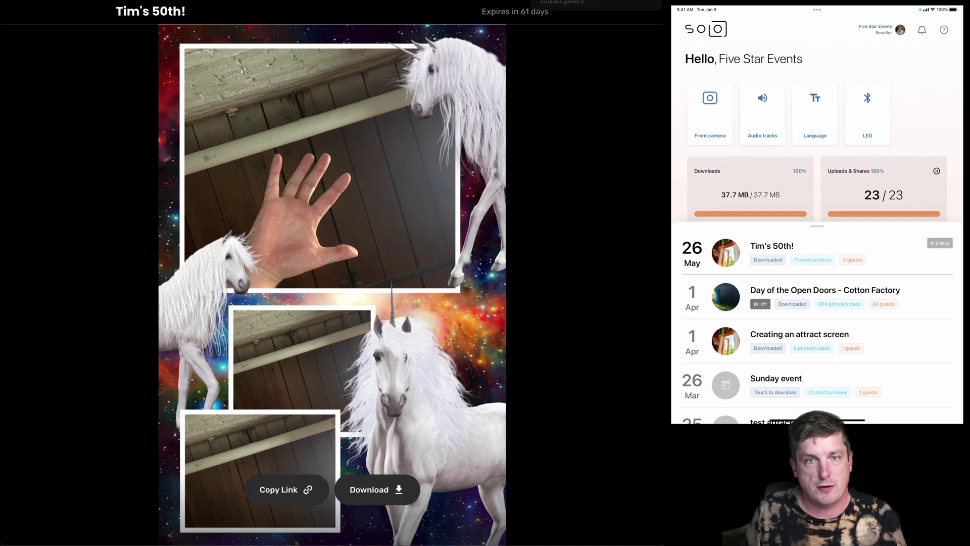
key(super+w)
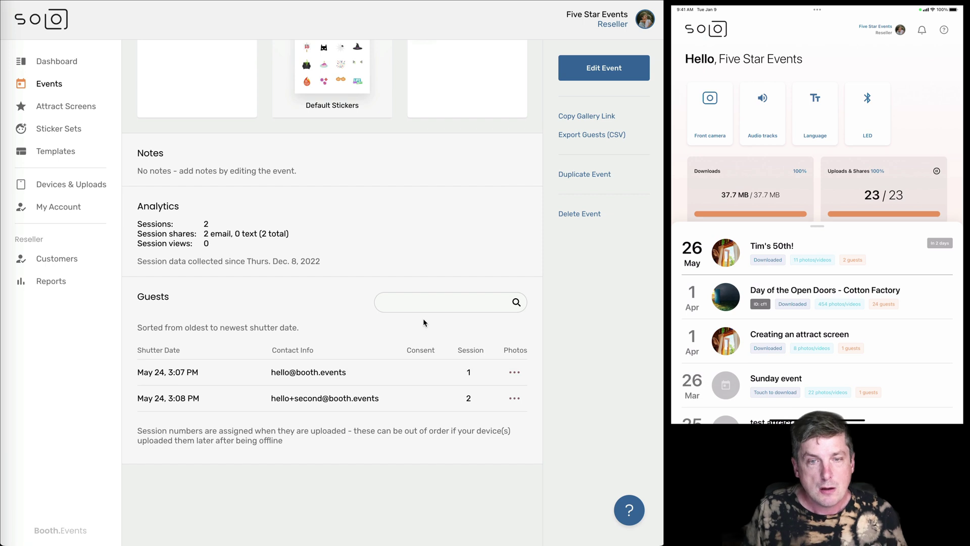
Export the Tim's 50th! guest list as guest-data-Tims_50th.csv and open it in Numbers.
scroll(424, 322, up, 2)
scroll(423, 321, down, 2)
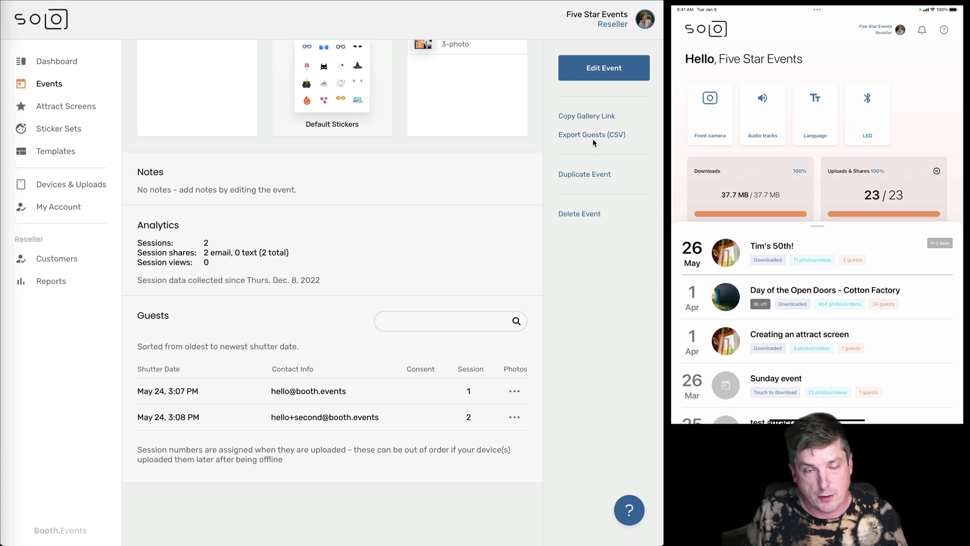
click(595, 136)
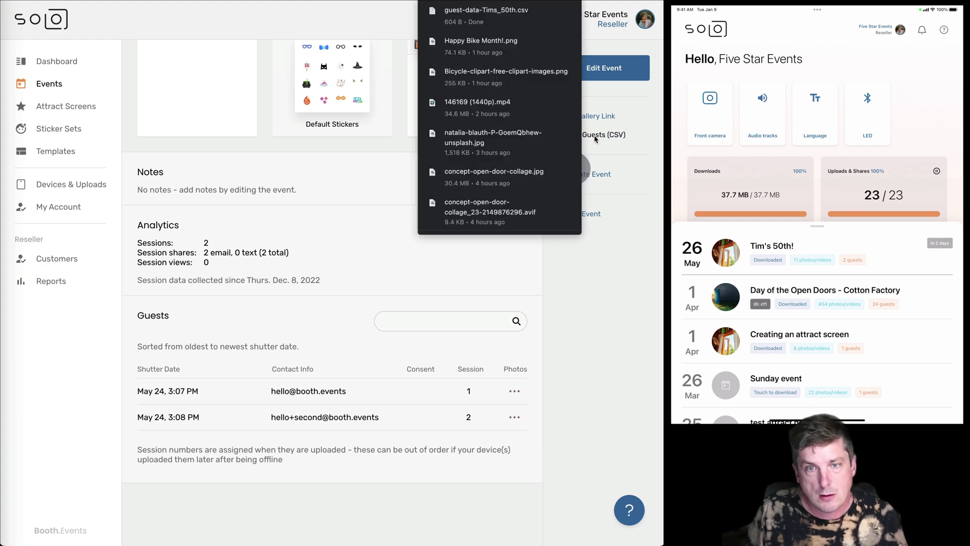
click(474, 10)
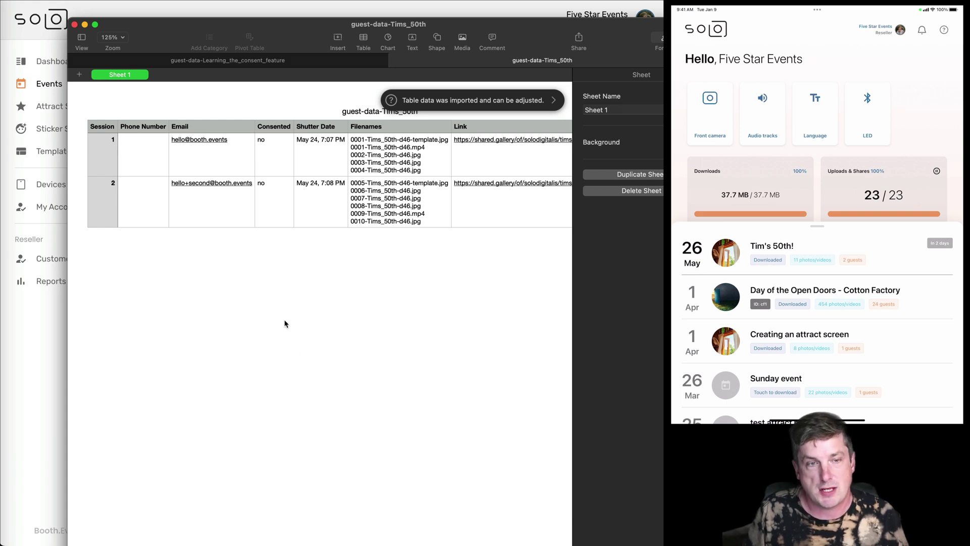
Check both guests' emails, consent values and photo filenames, then open Guest Session 2's gallery link.
click(218, 152)
click(233, 202)
scroll(235, 202, right, 3)
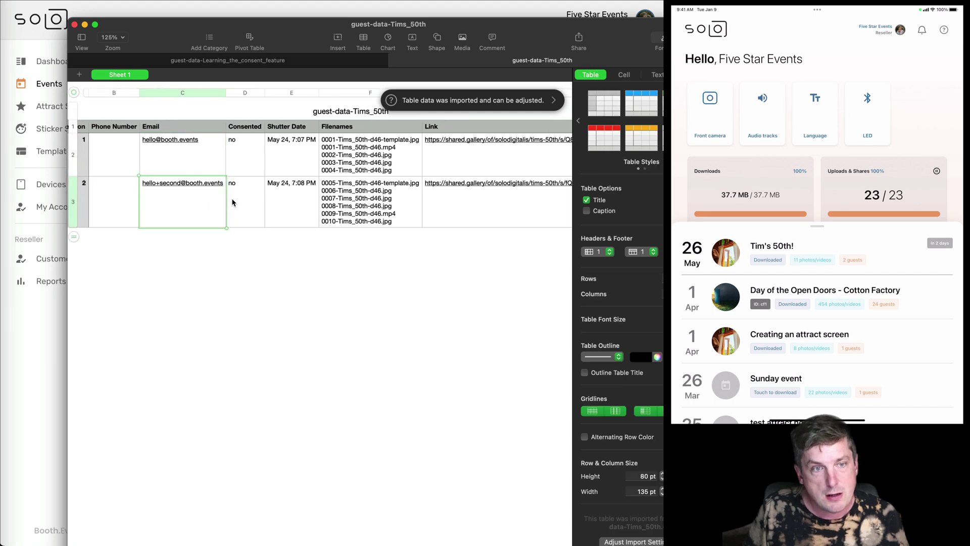
click(244, 201)
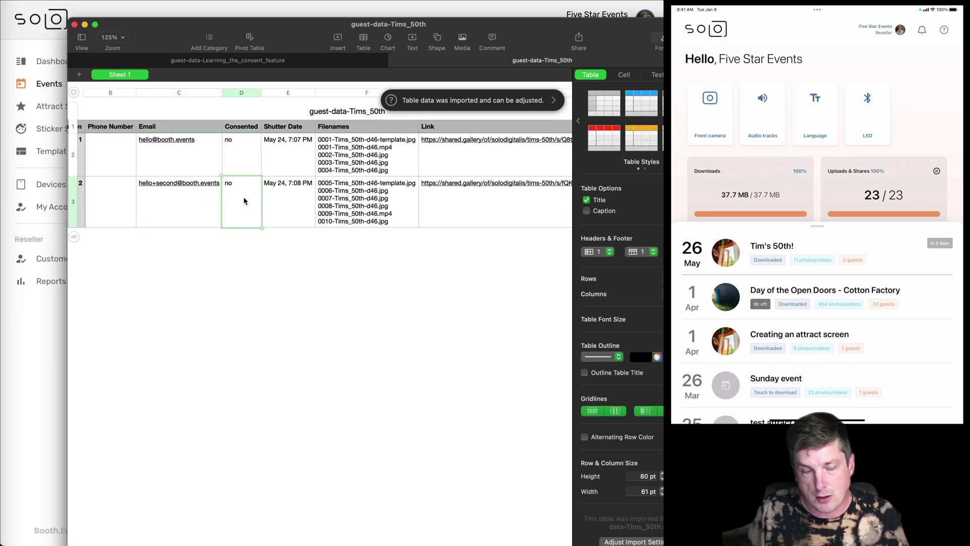
scroll(244, 200, right, 6)
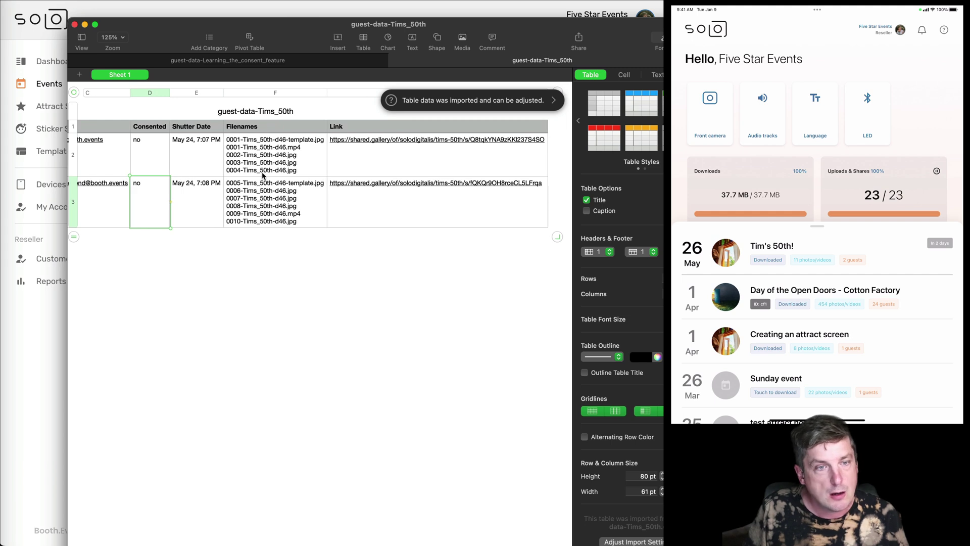
click(262, 174)
click(264, 208)
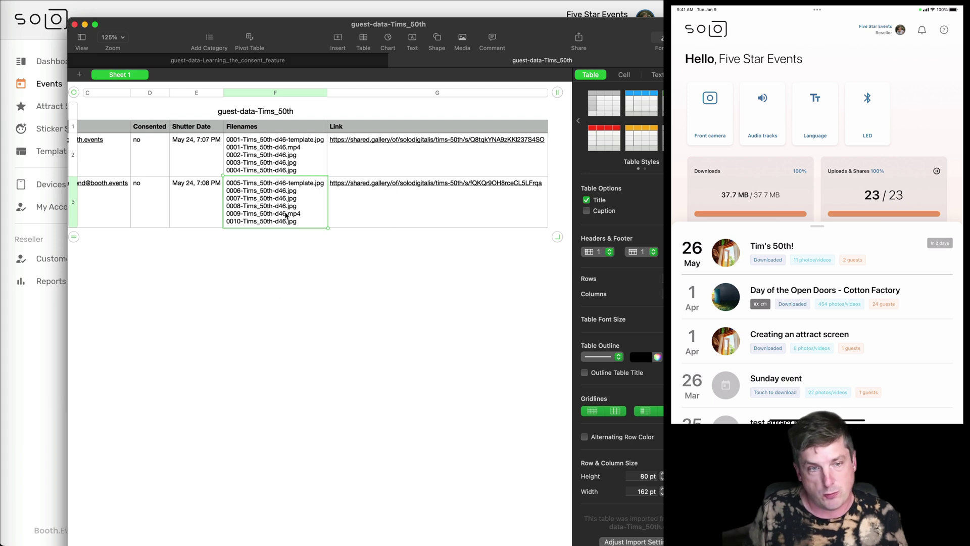
scroll(202, 209, left, 2)
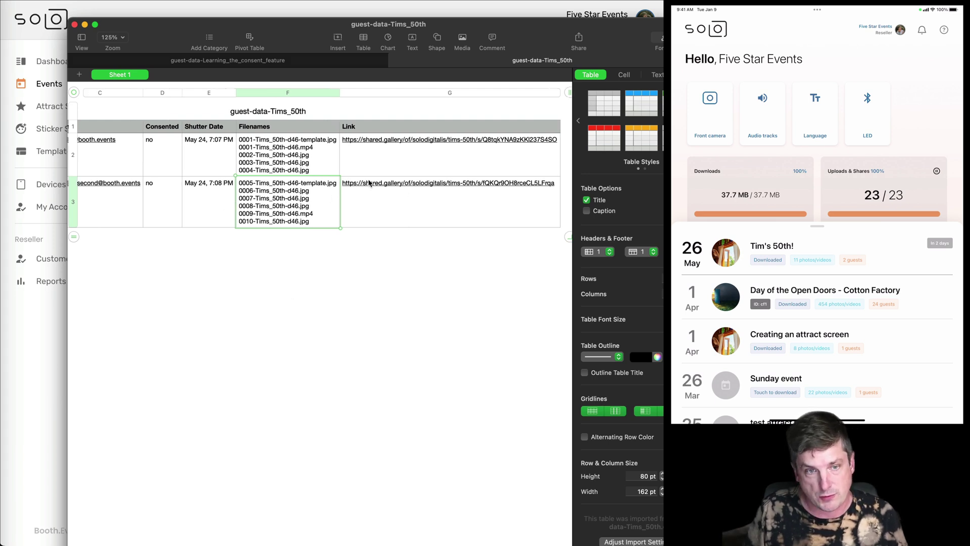
click(383, 185)
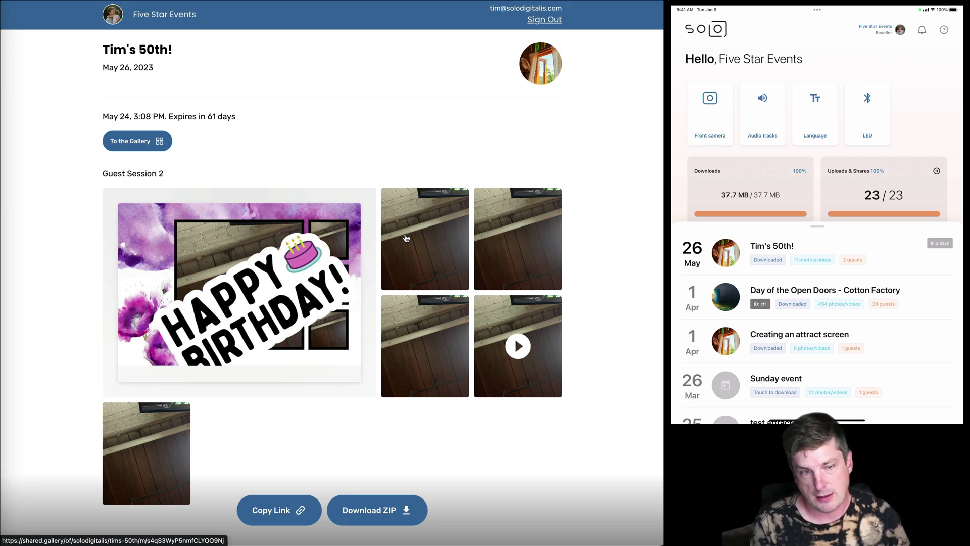
click(439, 239)
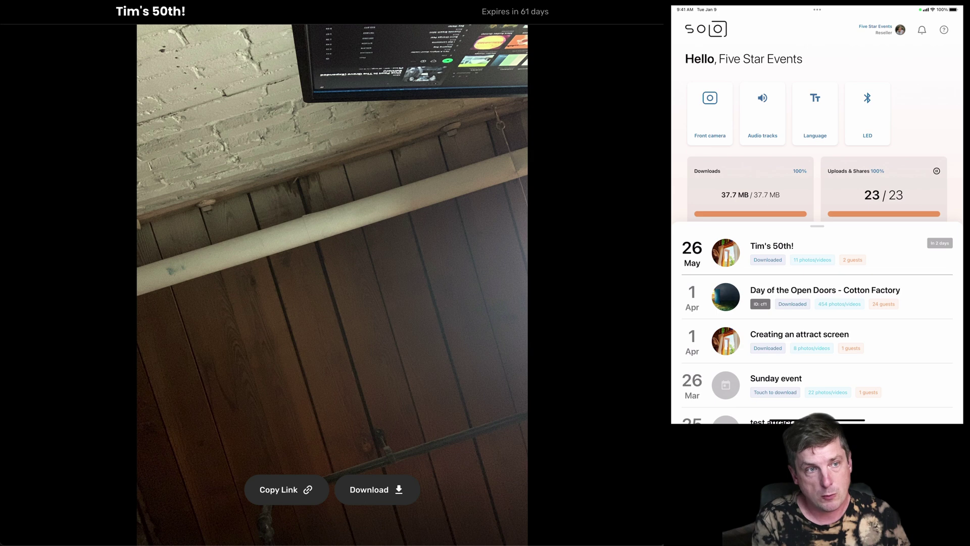
key(Escape)
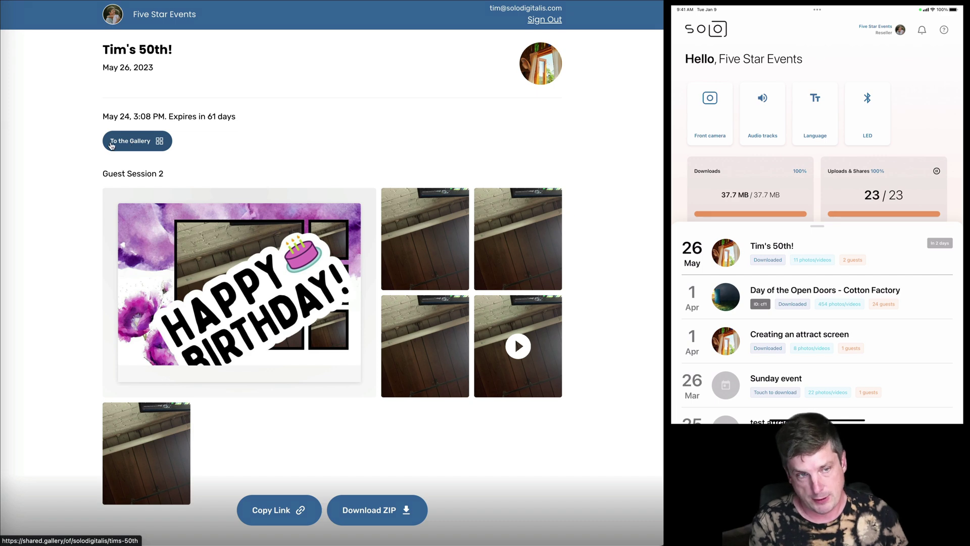
Open the full Tim's 50th! gallery and scroll through Guest Sessions 1 and 2.
click(125, 144)
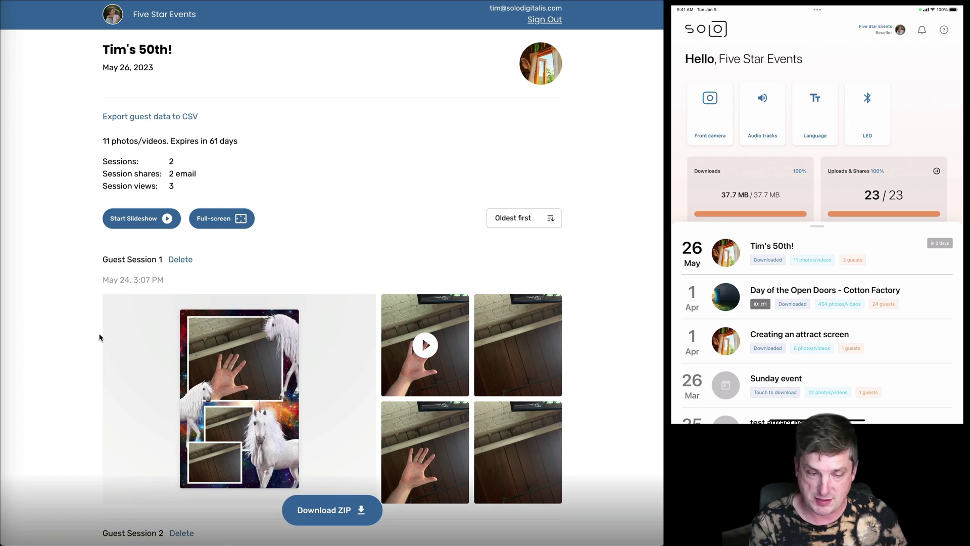
scroll(99, 337, down, 10)
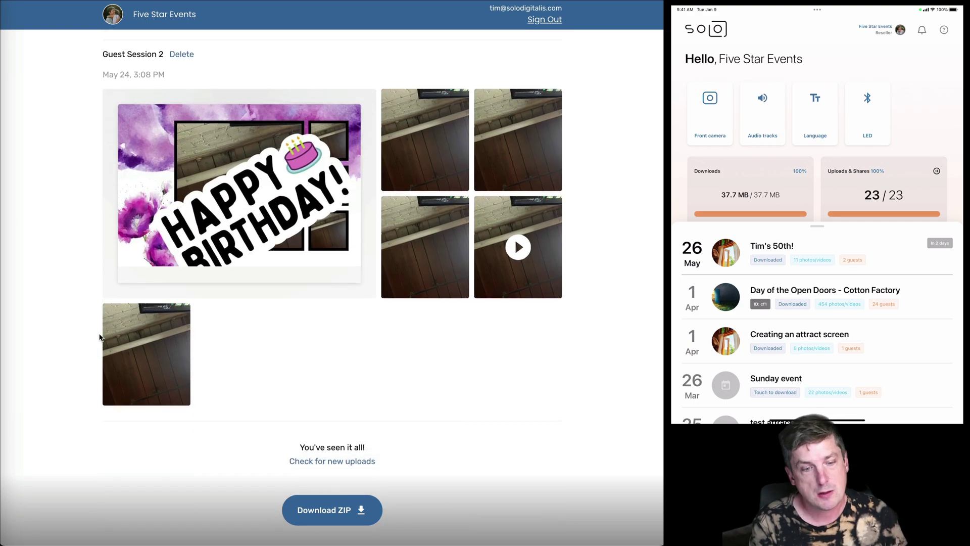
scroll(101, 336, up, 10)
scroll(101, 323, down, 10)
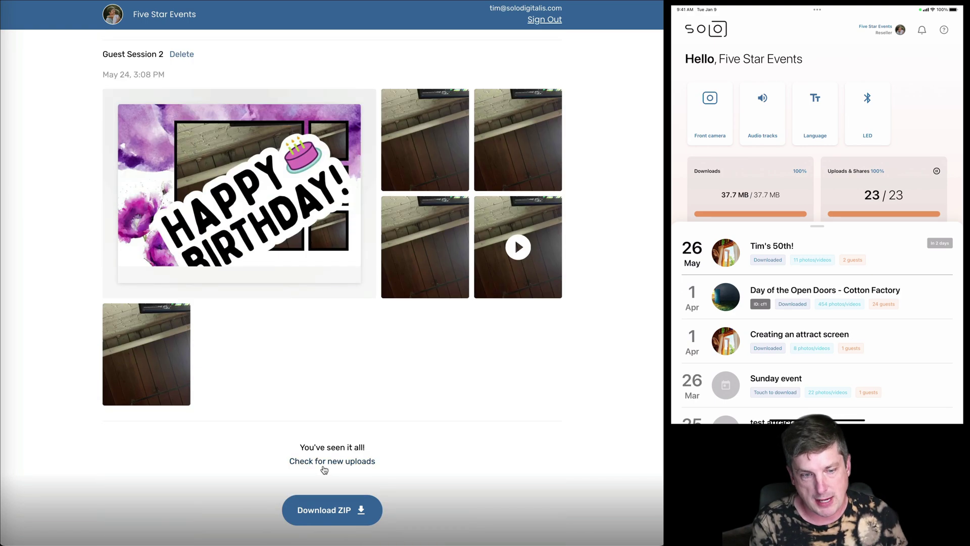
scroll(219, 451, up, 10)
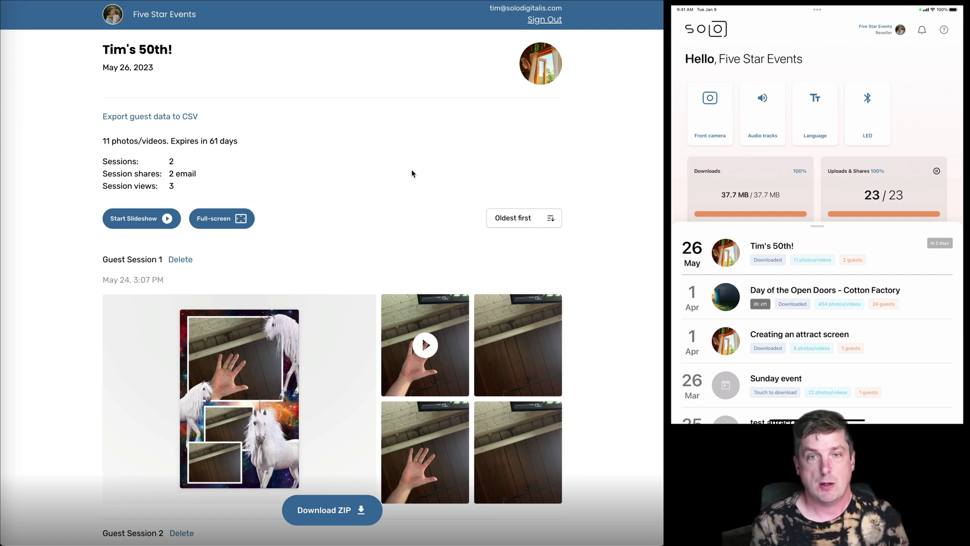
Edit Tim's 50th! to switch off 'Guests can view entire gallery' and save the change.
key(ctrl+Tab)
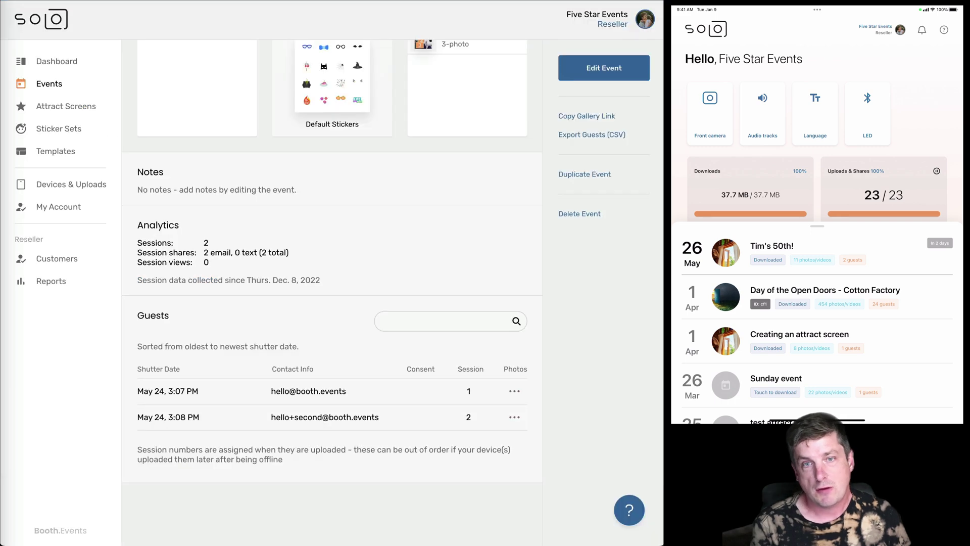
scroll(431, 253, up, 5)
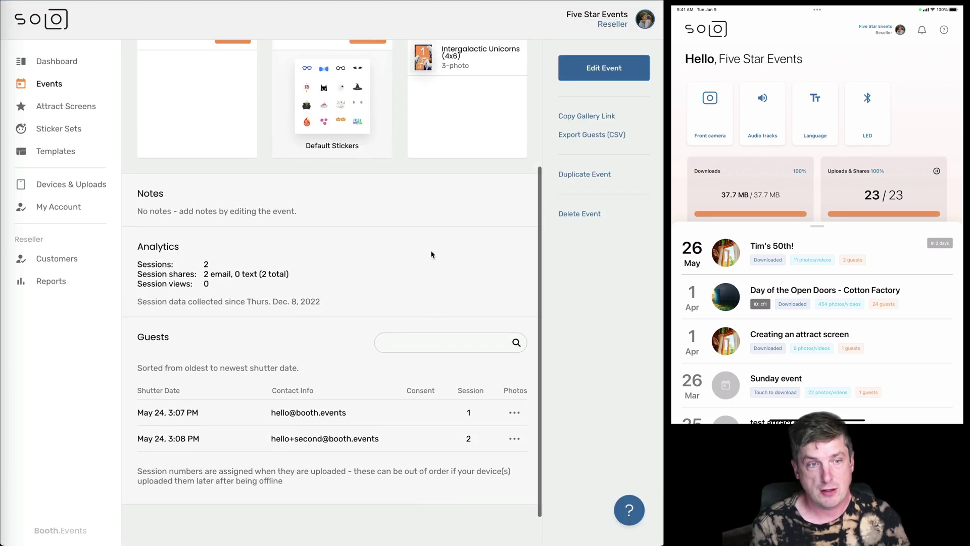
click(367, 104)
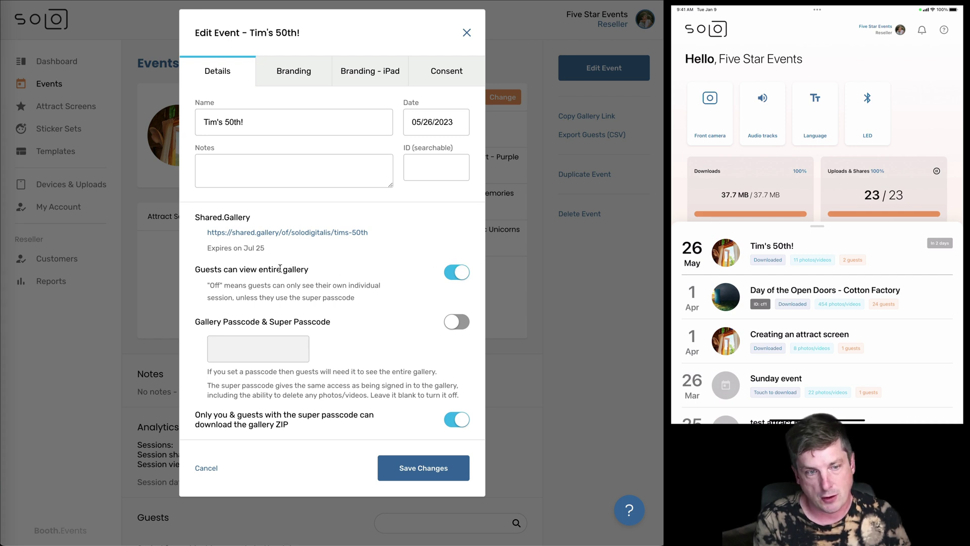
drag(192, 272, 319, 276)
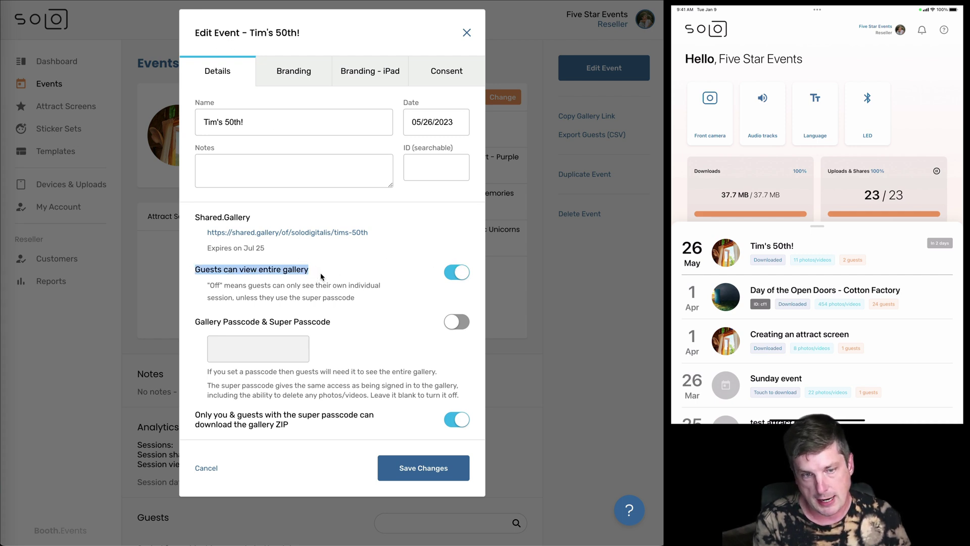
click(321, 277)
click(457, 272)
click(420, 480)
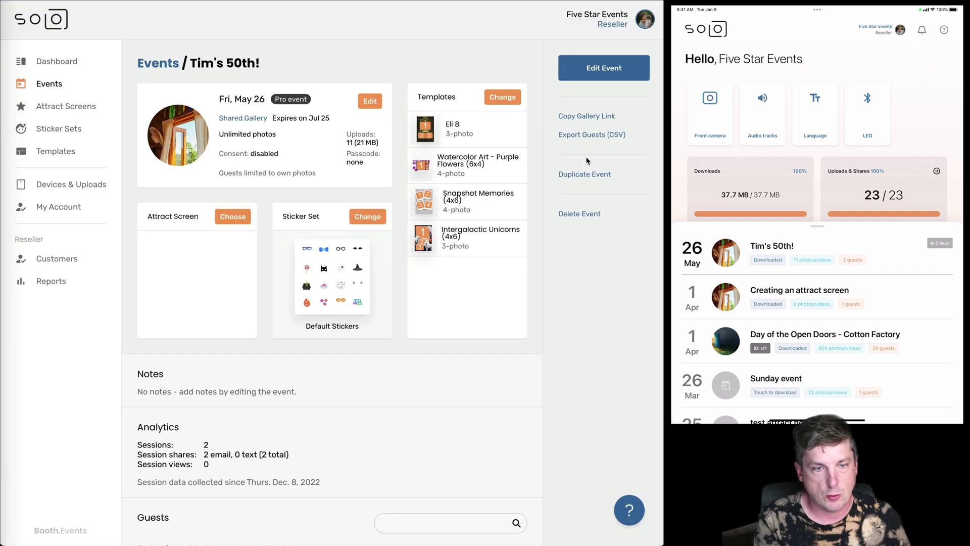
scroll(587, 161, down, 4)
click(515, 417)
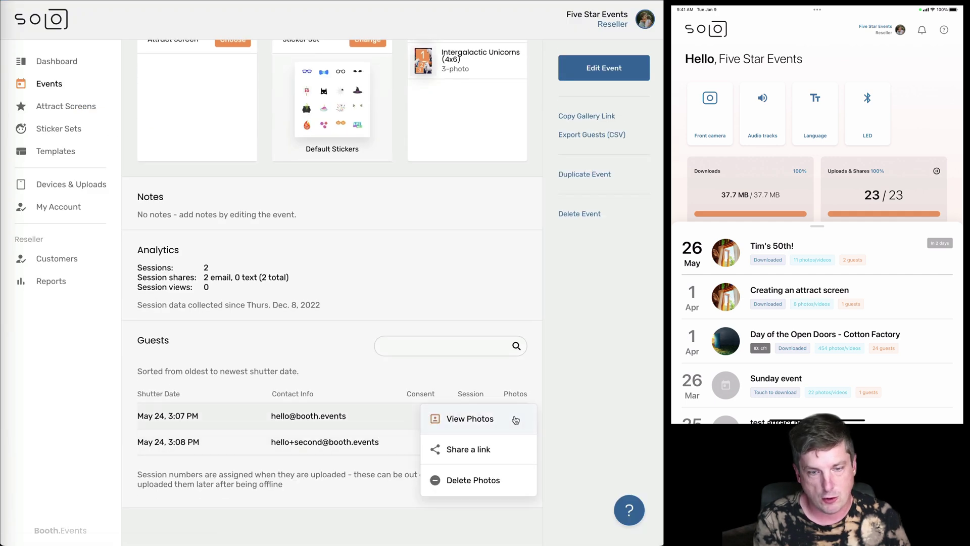
click(464, 421)
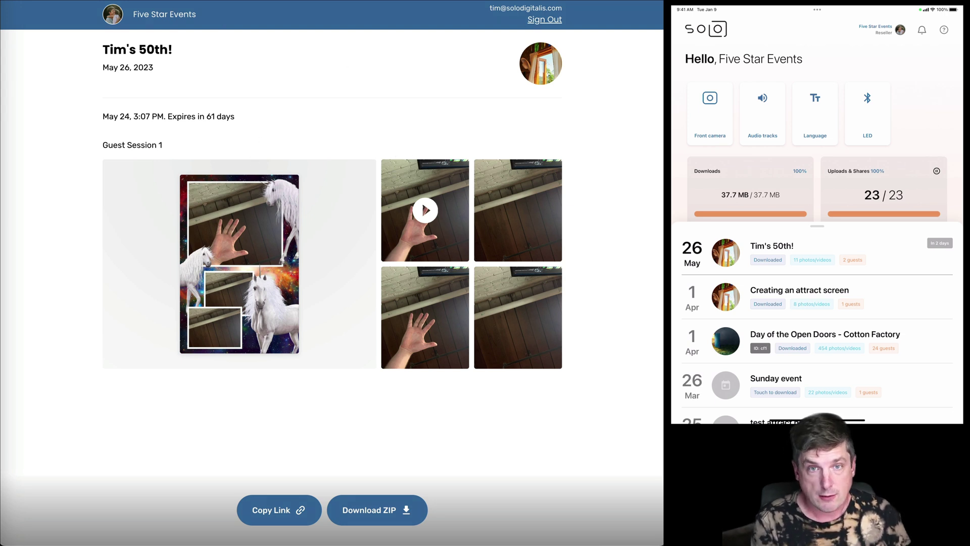
key(ctrl+w)
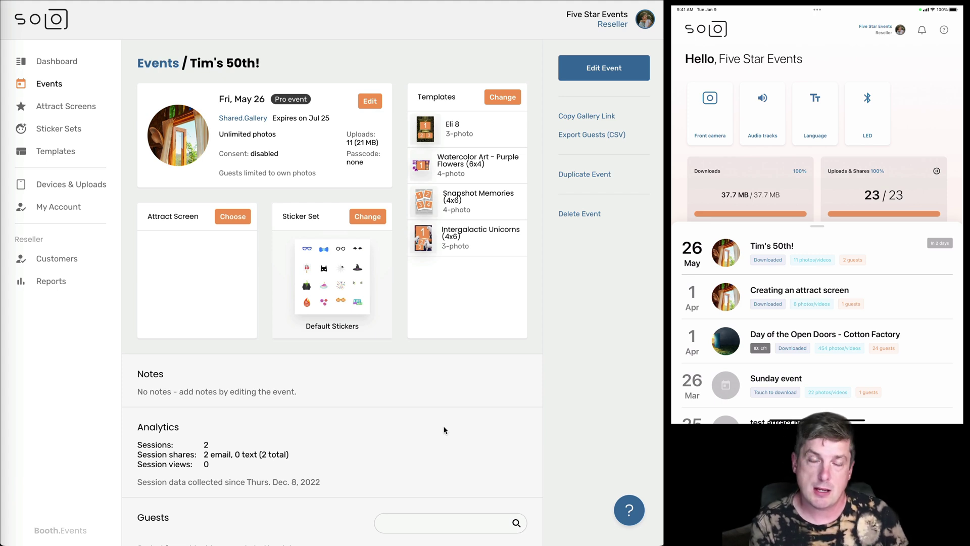
scroll(444, 429, down, 5)
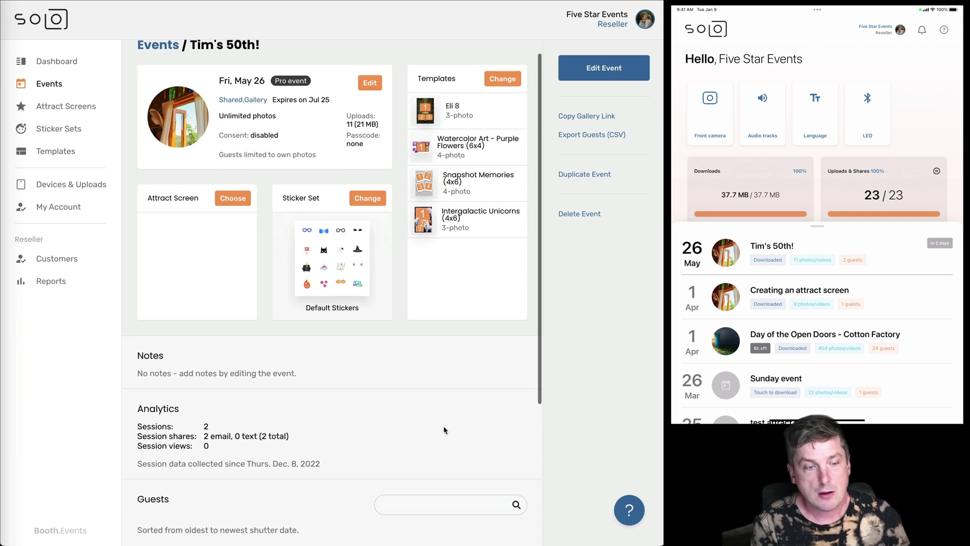